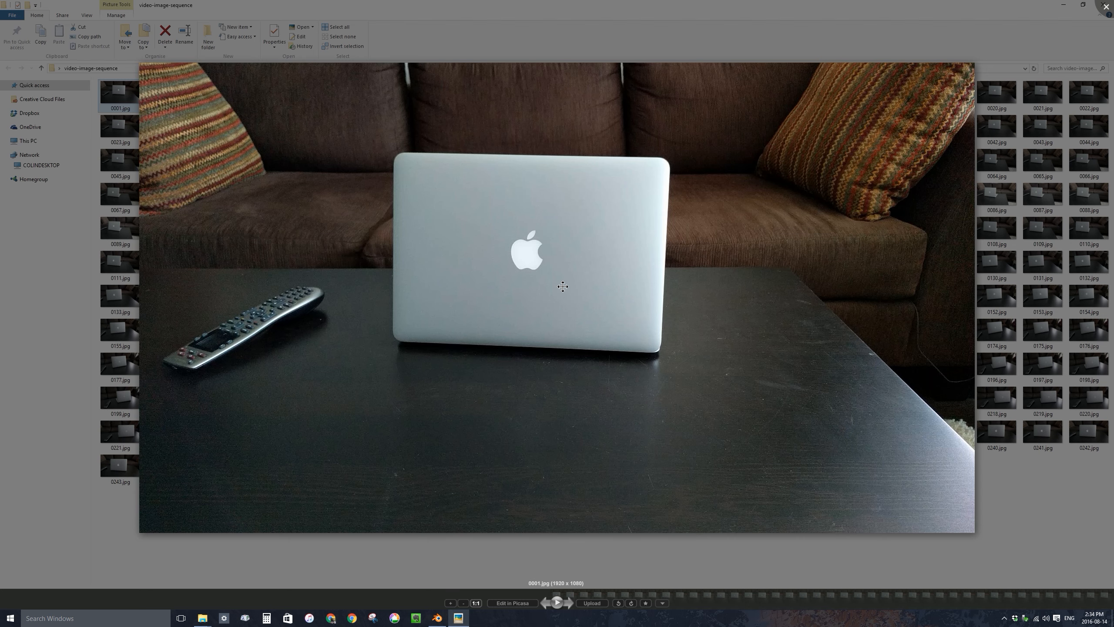
# - Close the image preview and switch to Blender, dismissing its splash screen
pyautogui.press('Escape')
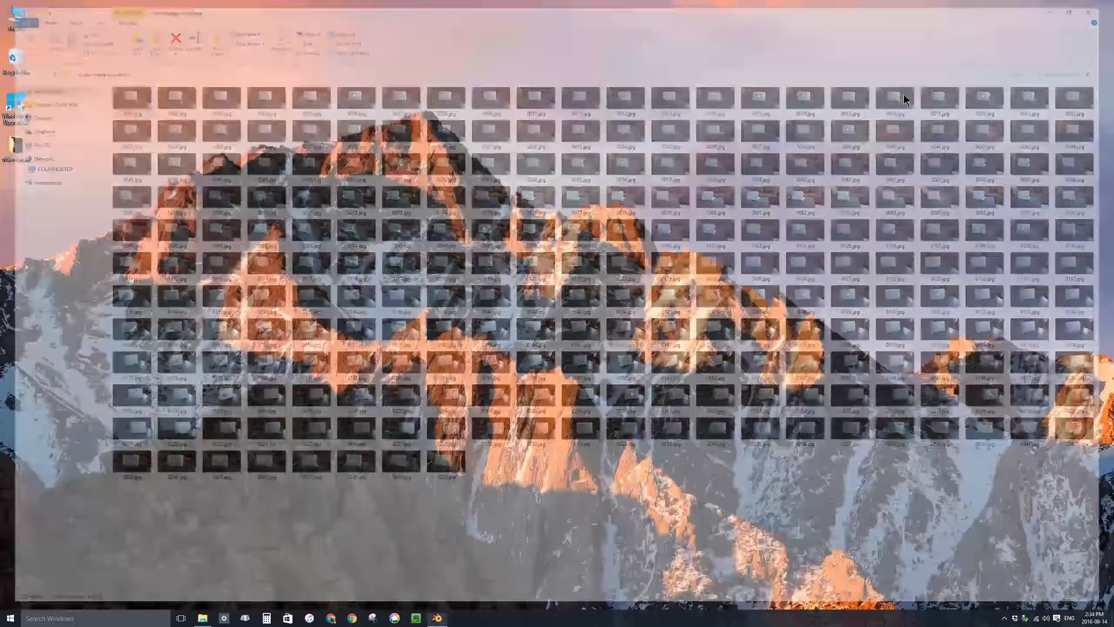
pyautogui.click(437, 619)
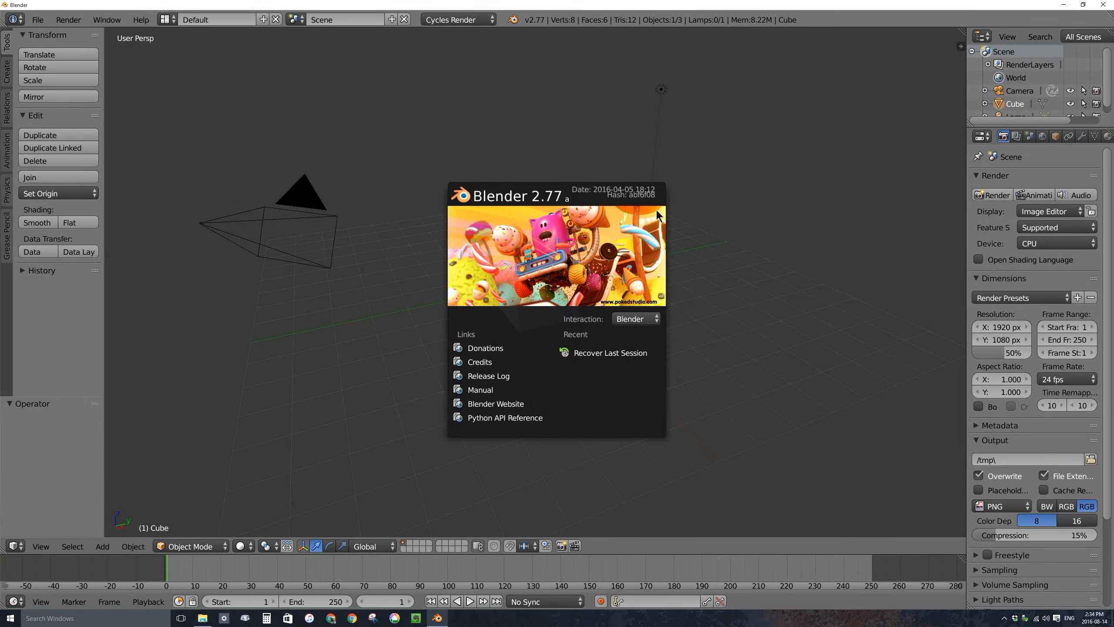
pyautogui.click(577, 247)
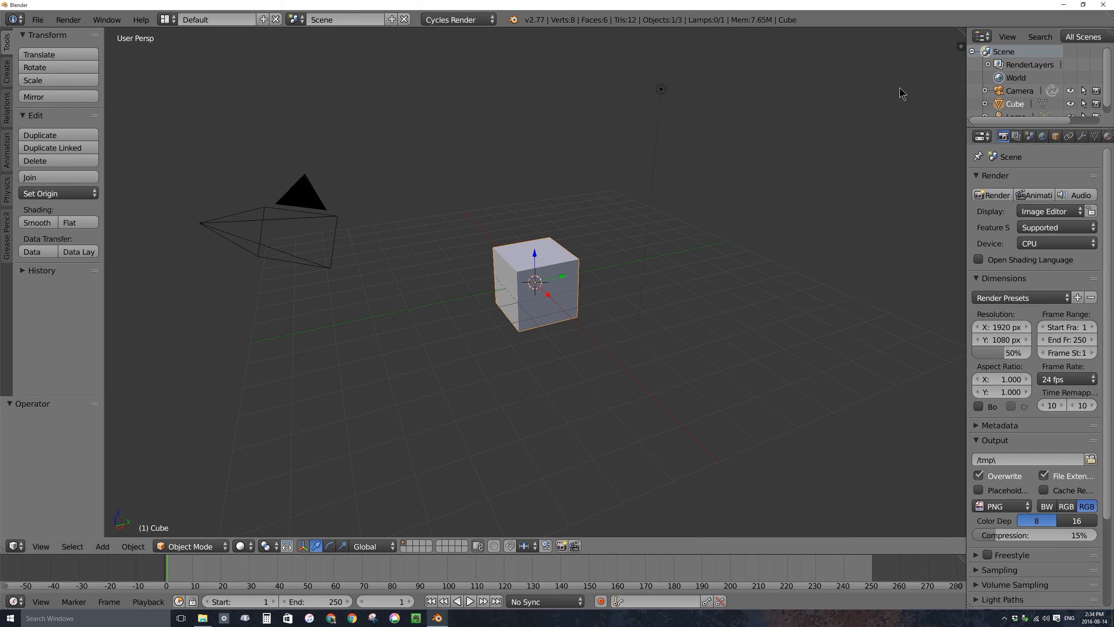
# - Split the 3D view vertically into two areas and make the right-hand area a Movie Clip Editor
pyautogui.moveTo(963, 30); pyautogui.dragTo(496, 154)
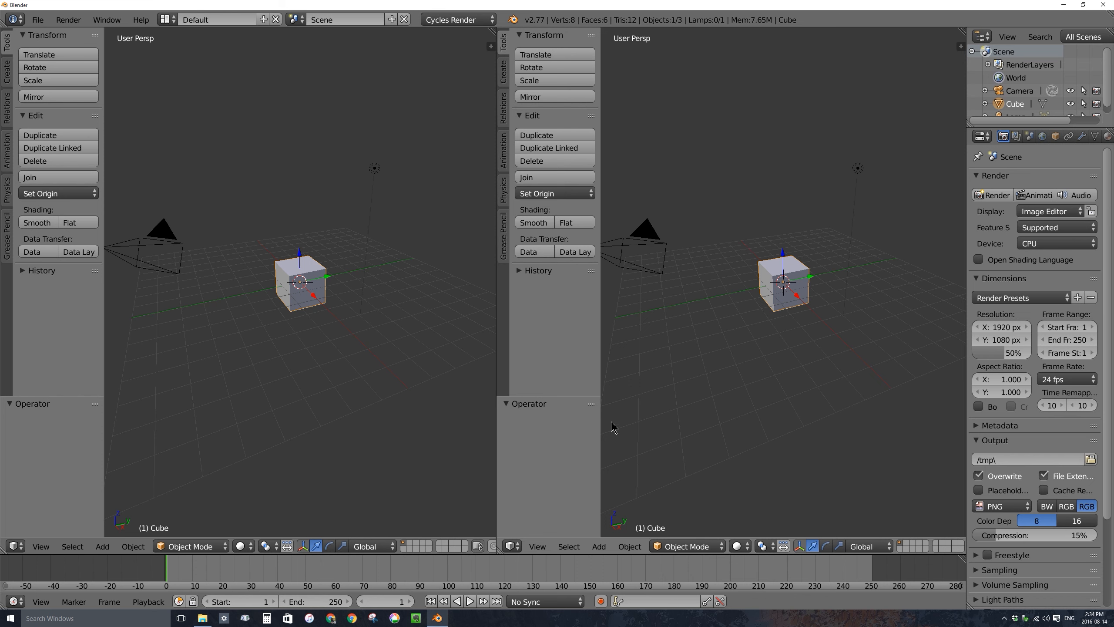
pyautogui.click(511, 546)
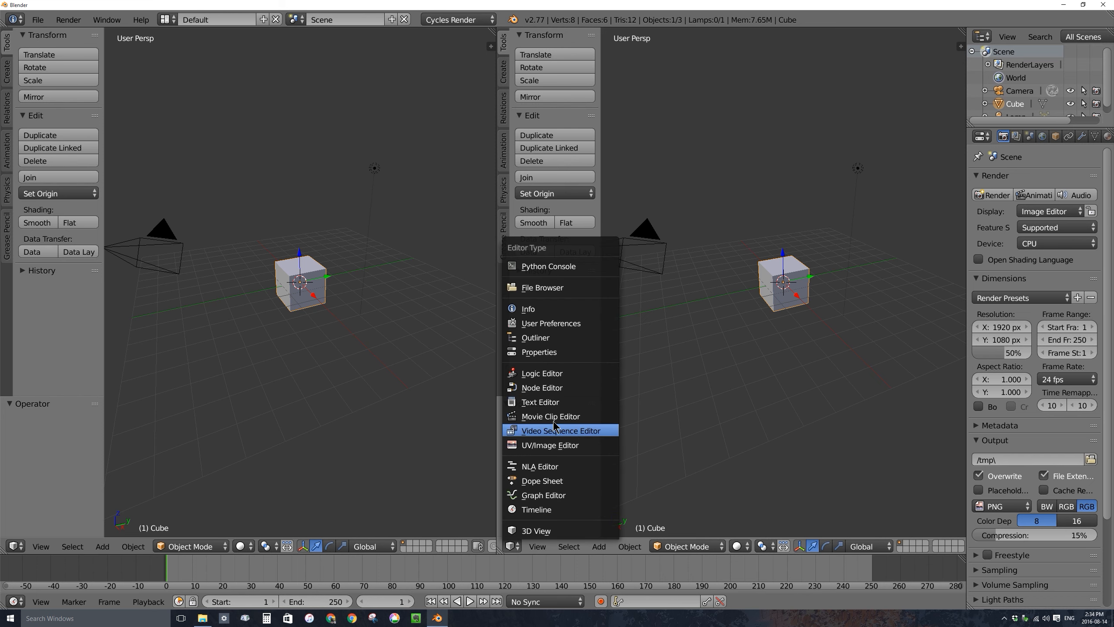
pyautogui.click(579, 416)
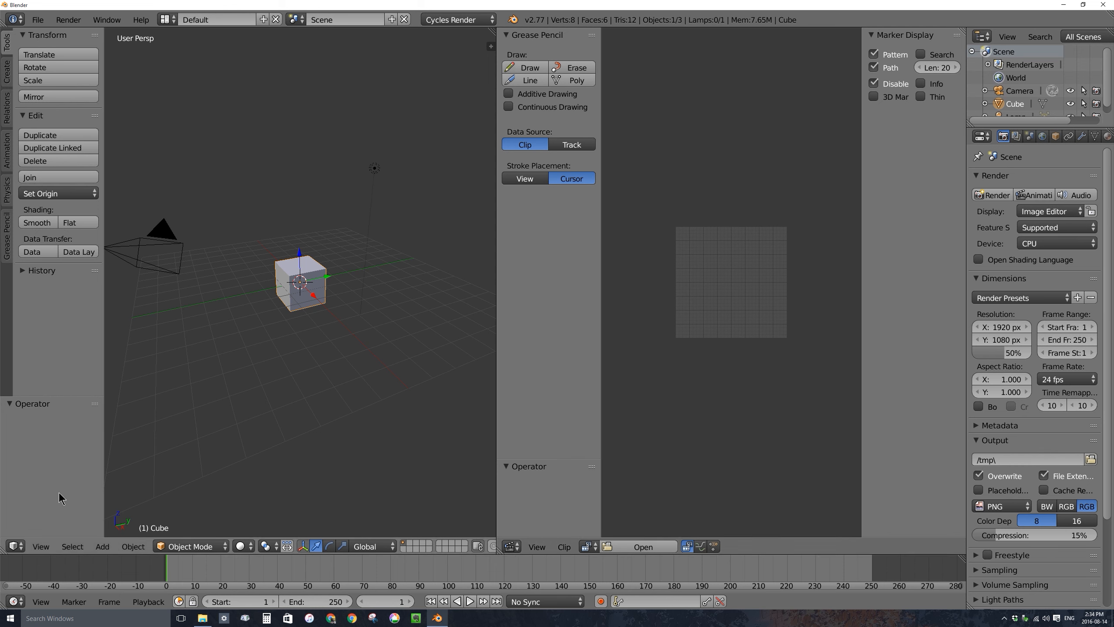
# - Change the remaining 3D view to a Node Editor showing compositing nodes, with Use Nodes and Backdrop enabled
pyautogui.click(14, 547)
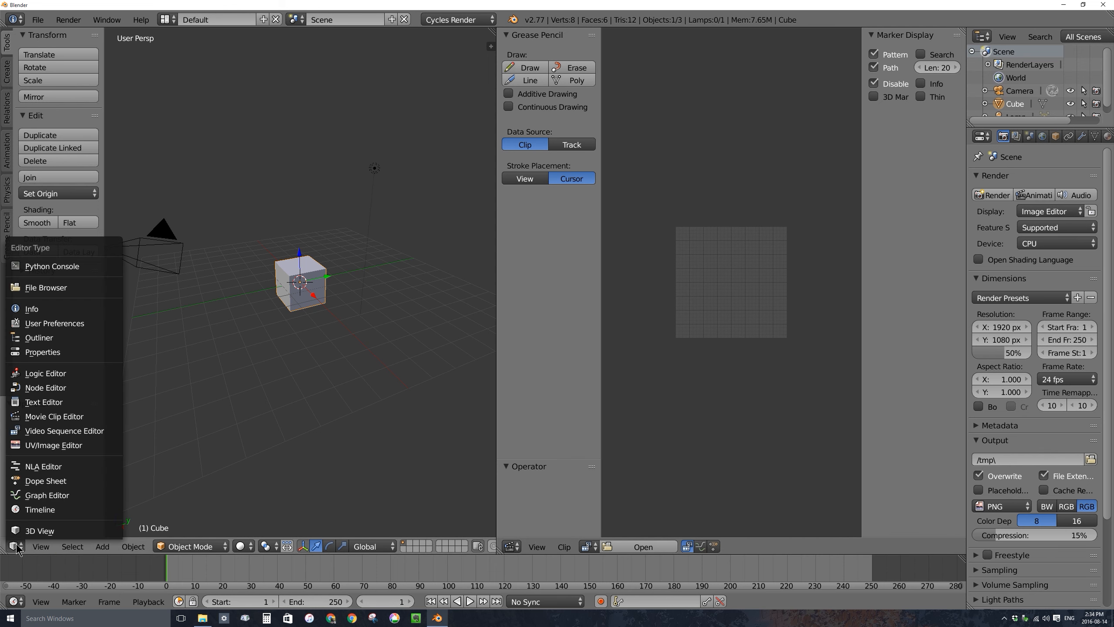
pyautogui.click(36, 390)
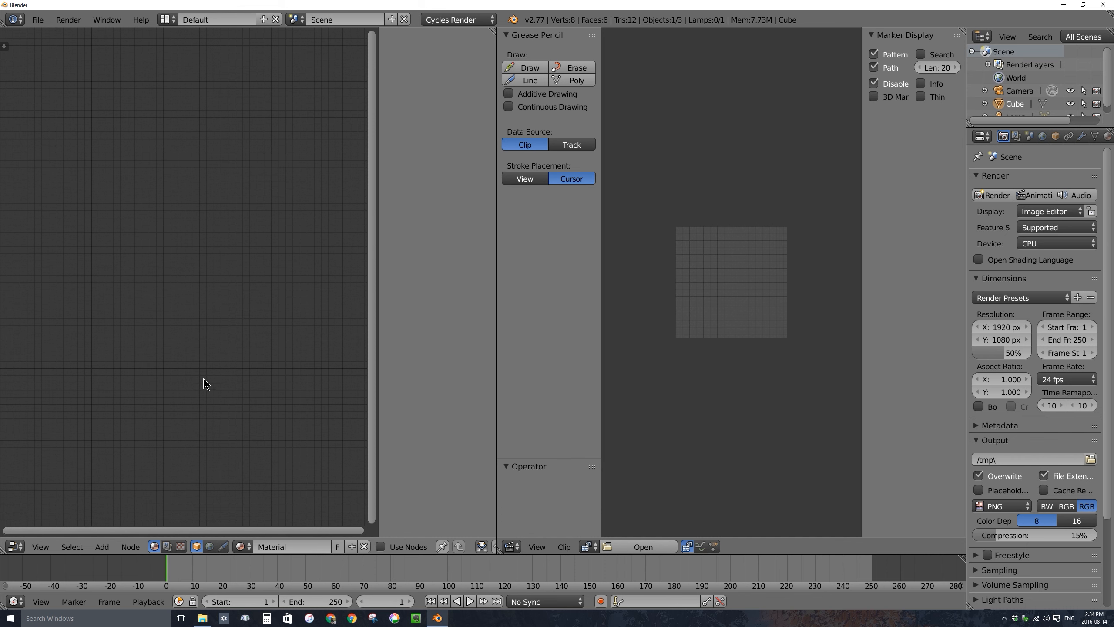
pyautogui.click(167, 547)
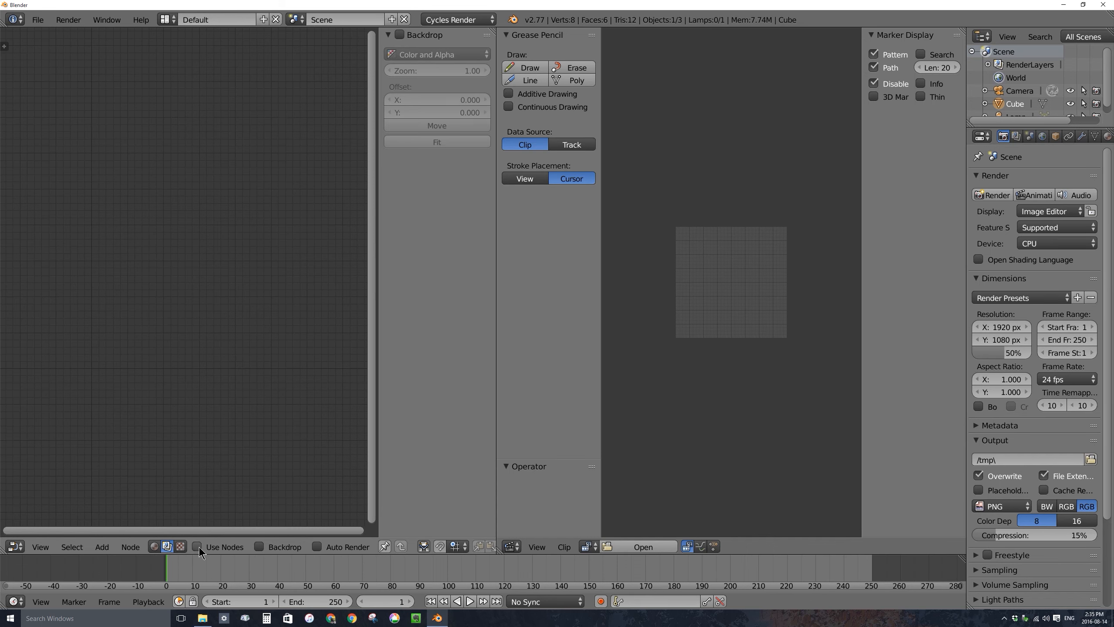
pyautogui.click(197, 547)
pyautogui.click(259, 546)
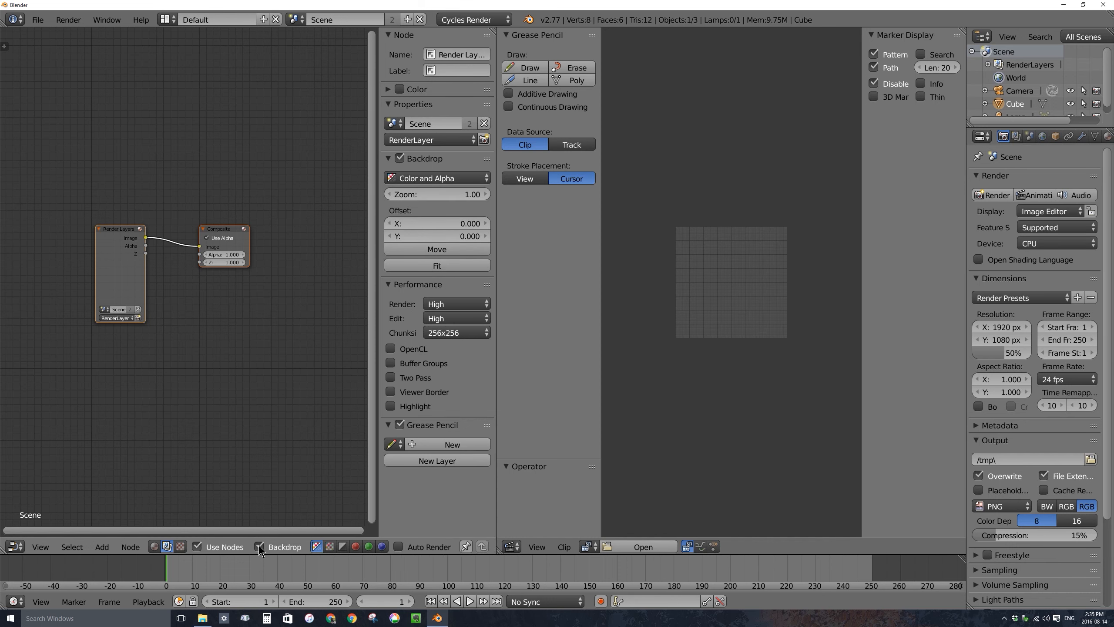
# - Spread the Render Layers and Composite nodes further apart in the compositing tree
pyautogui.scroll(3, 123, 246)
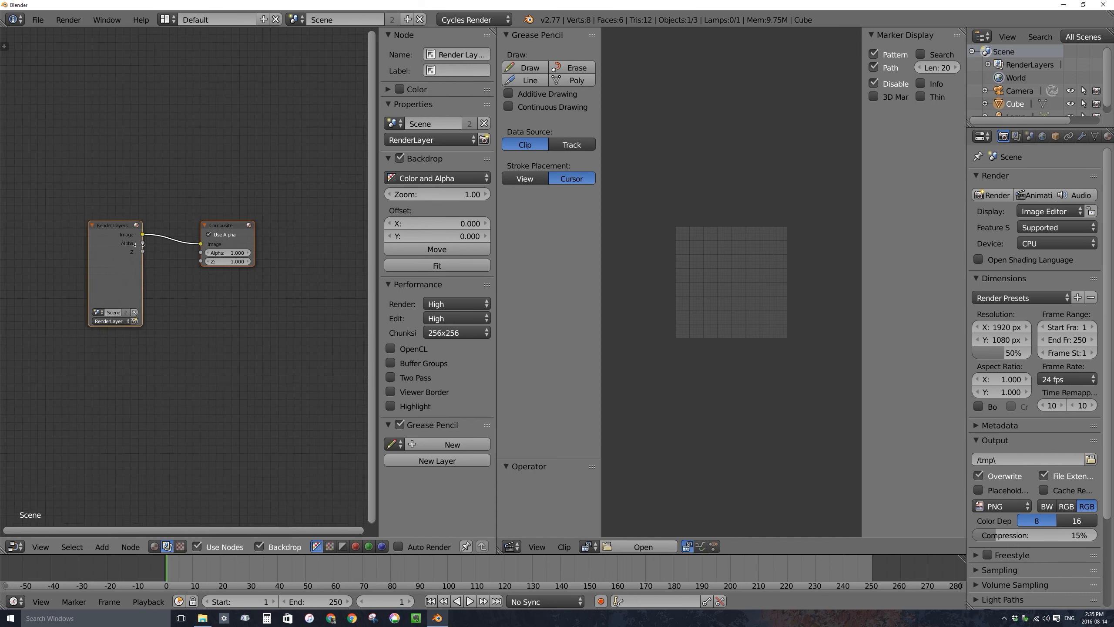
pyautogui.moveTo(67, 199)
pyautogui.mouseDown()
pyautogui.moveTo(44, 195)
pyautogui.moveTo(66, 201)
pyautogui.mouseUp()
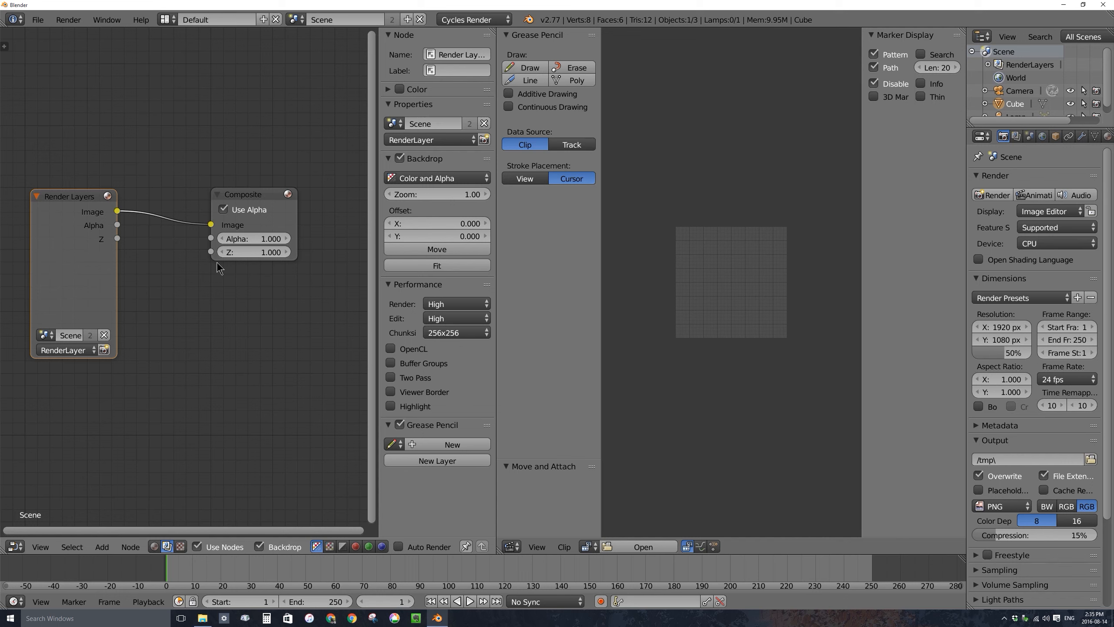
pyautogui.moveTo(222, 202); pyautogui.dragTo(278, 218)
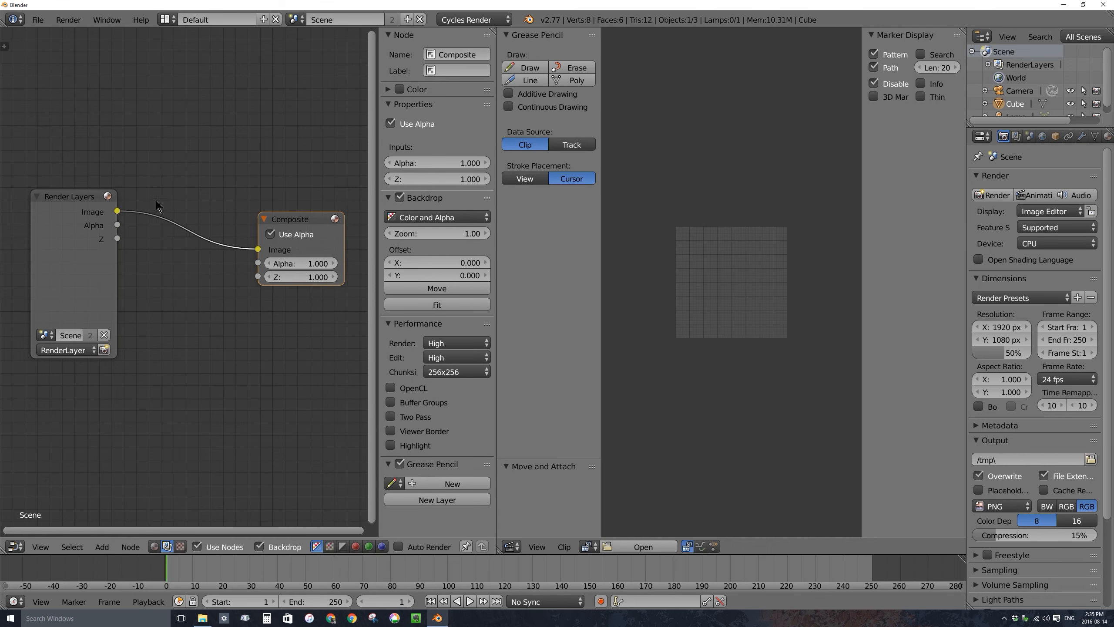
pyautogui.moveTo(73, 197); pyautogui.dragTo(76, 193)
pyautogui.moveTo(276, 215)
pyautogui.mouseDown()
pyautogui.moveTo(285, 184)
pyautogui.moveTo(276, 212)
pyautogui.mouseUp()
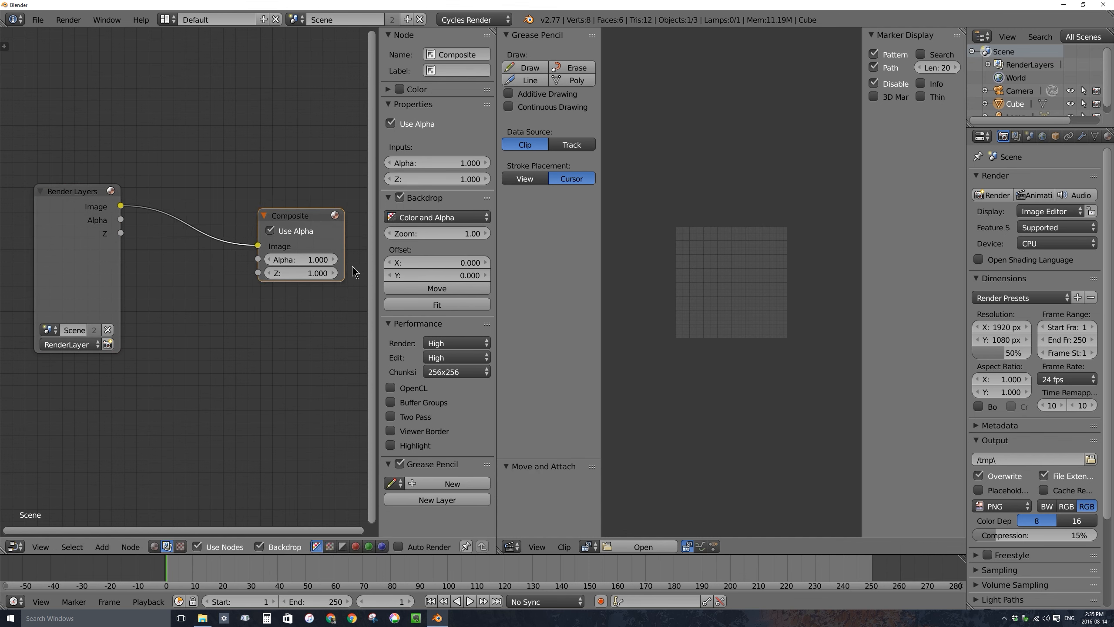
# - Replace the Render Layers node with a Movie Clip input node placed to the left of the Composite node
pyautogui.click(85, 197)
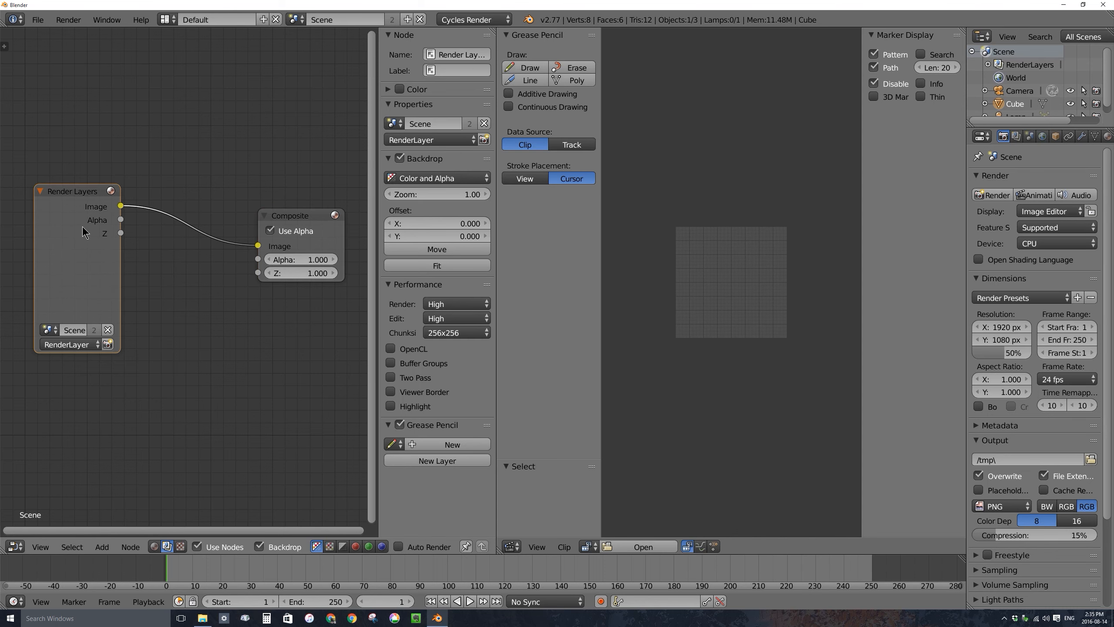
pyautogui.press('x')
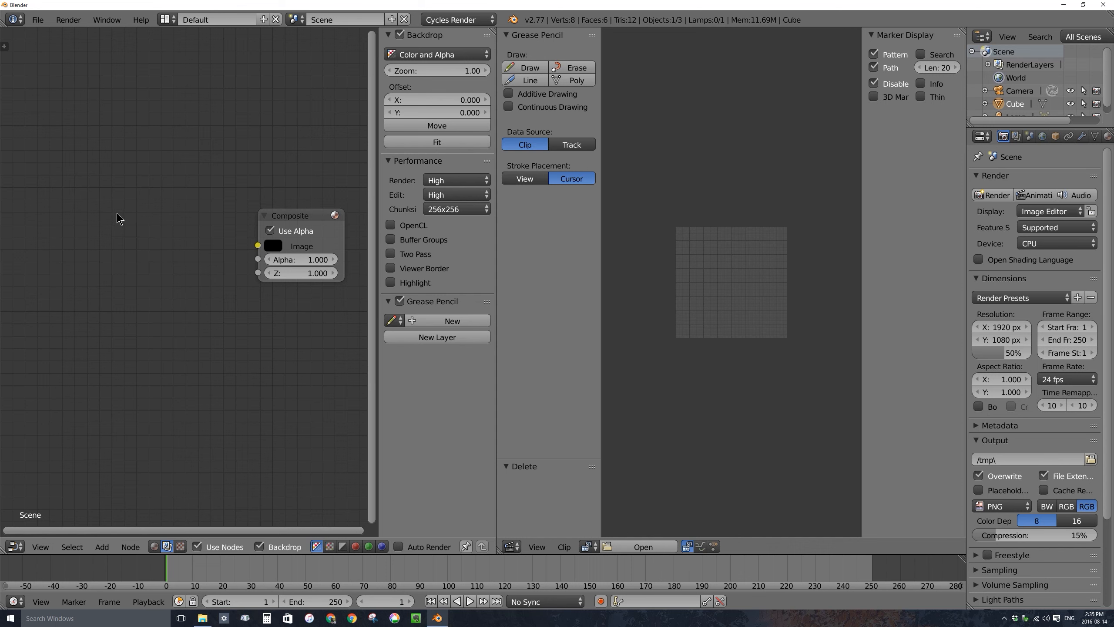
pyautogui.hotkey('shift', 'a')
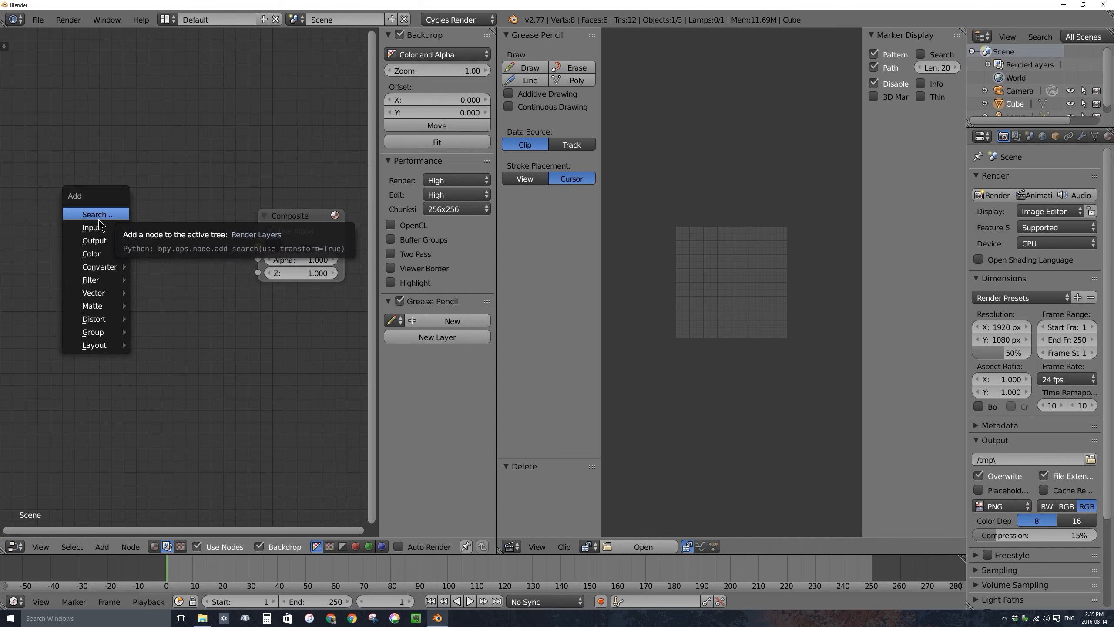
pyautogui.moveTo(100, 228)
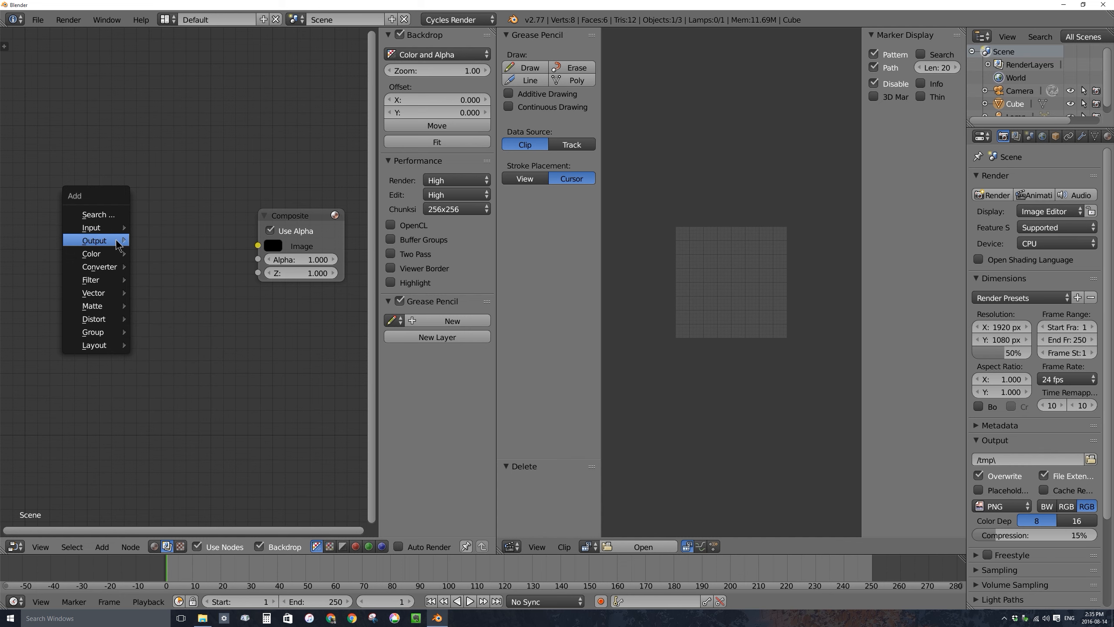
pyautogui.moveTo(108, 346)
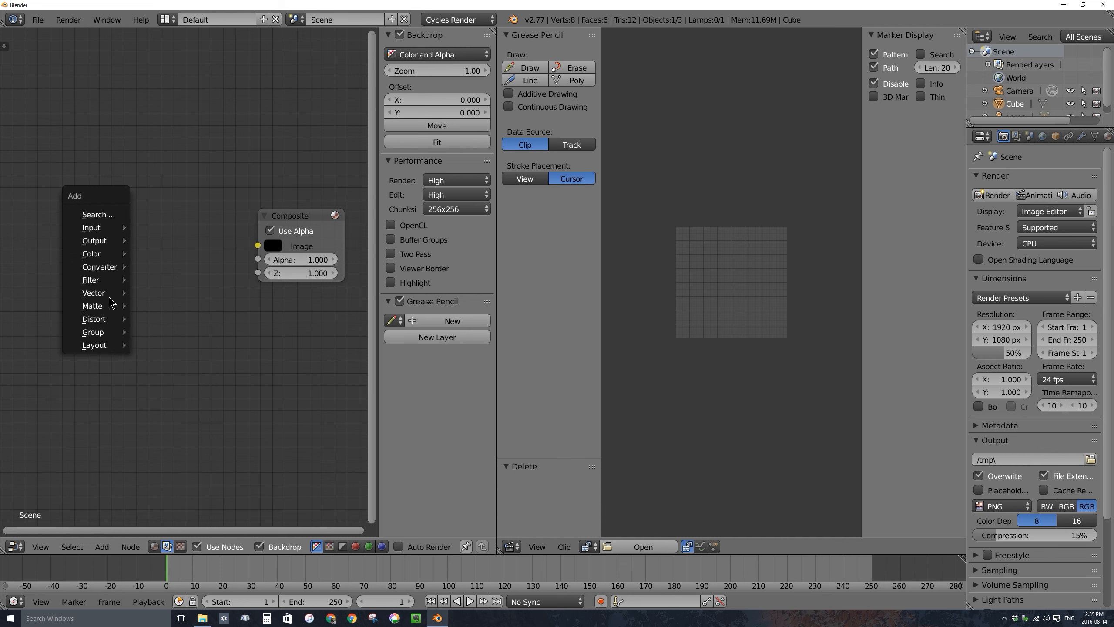
pyautogui.moveTo(111, 271)
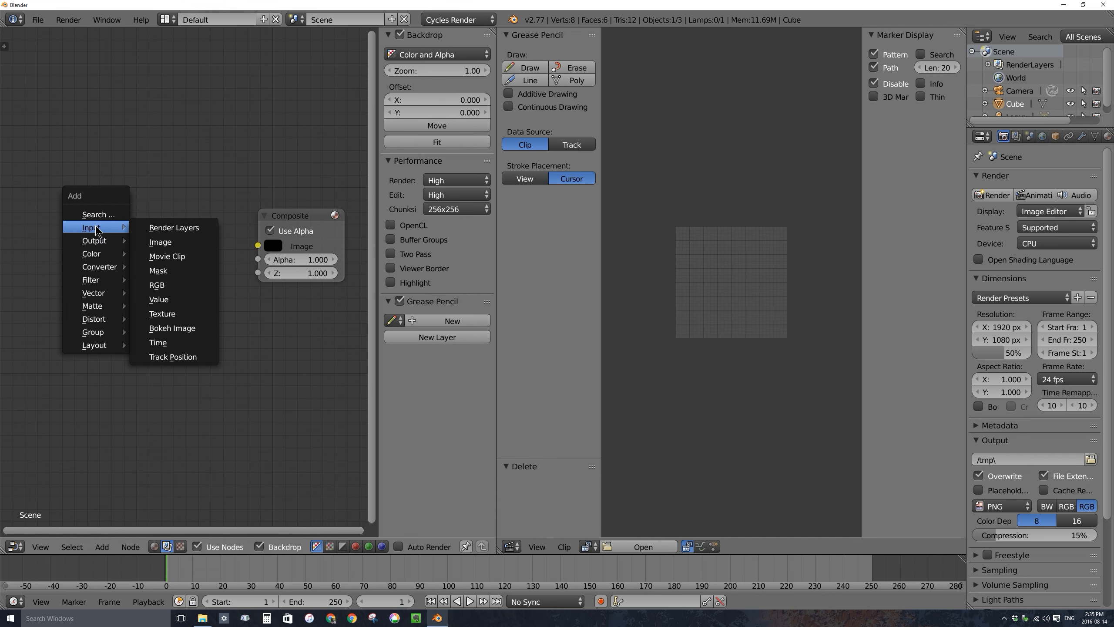
pyautogui.click(178, 262)
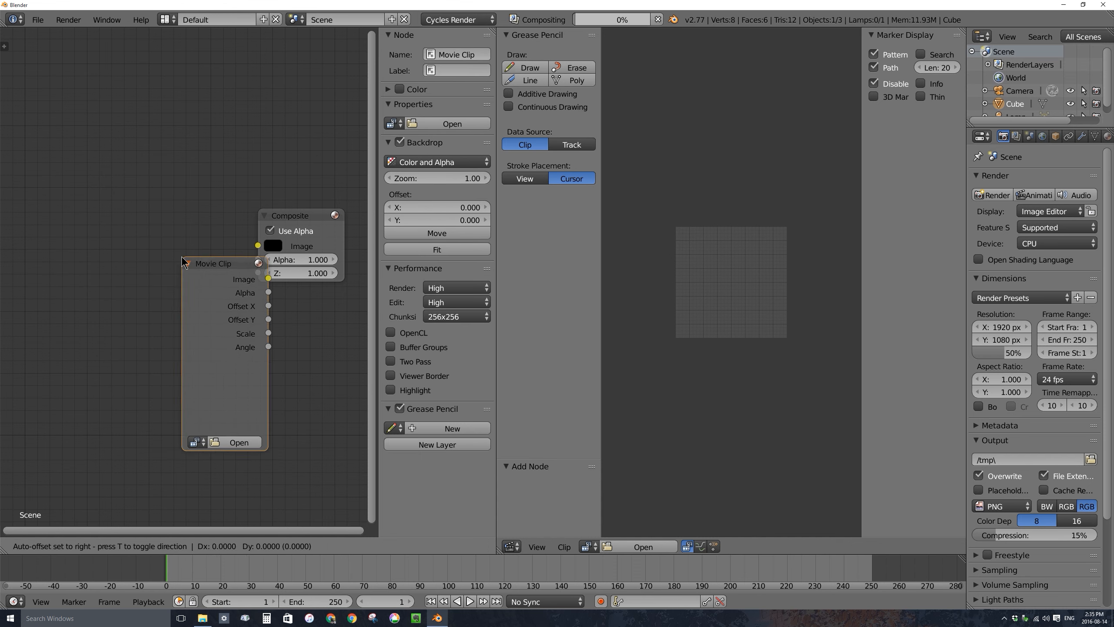
pyautogui.click(21, 175)
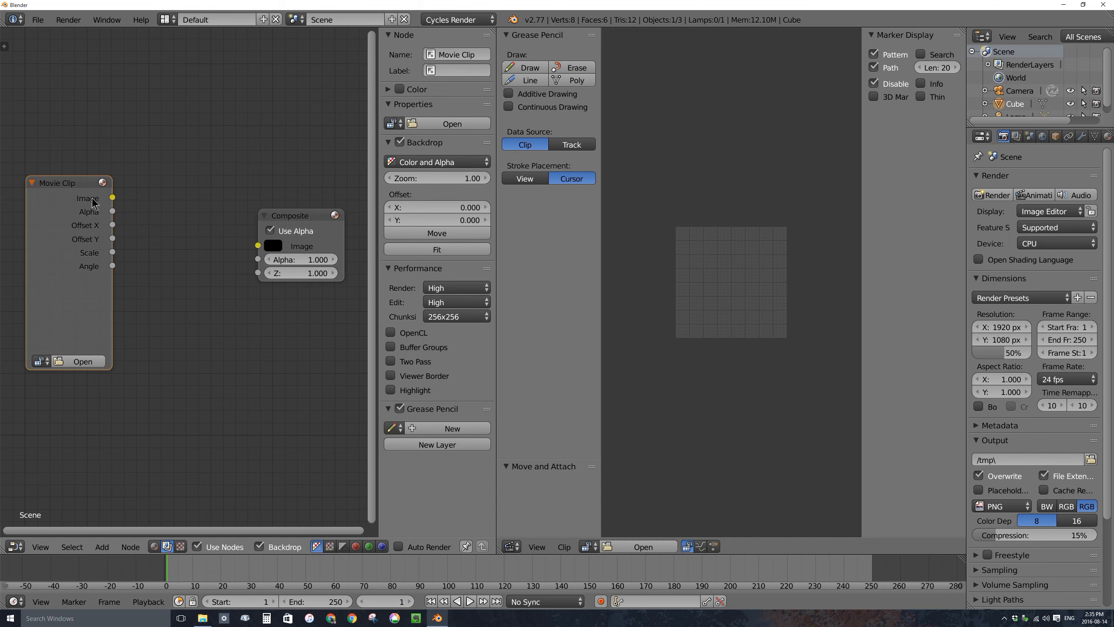
# - Link the Movie Clip node's Image output to the Composite node's Image input and adjust both nodes' positions
pyautogui.press('g')
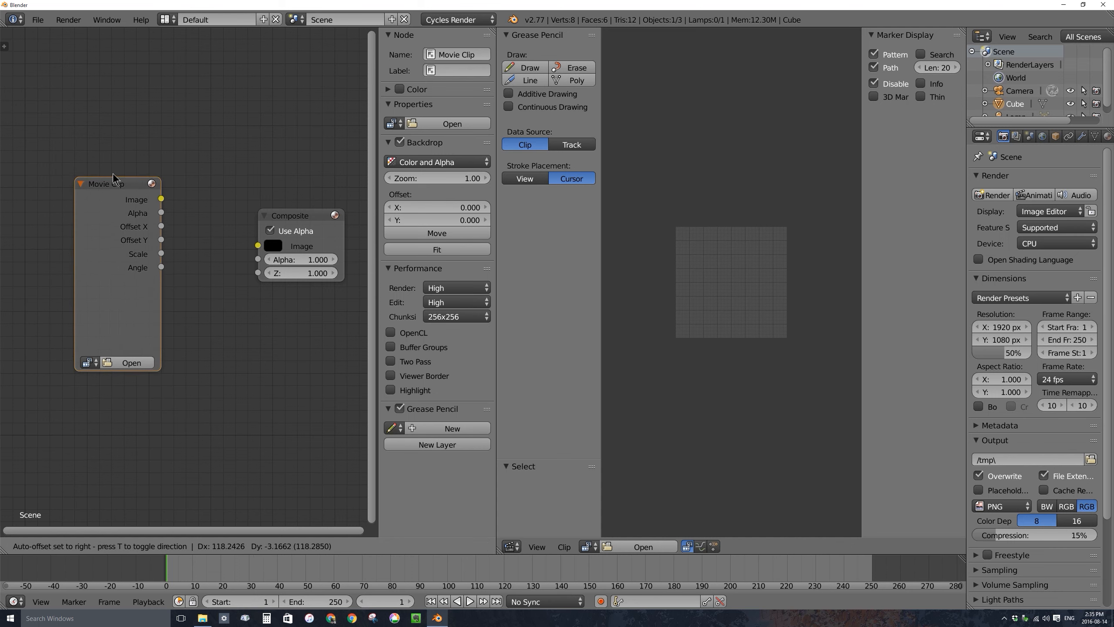
pyautogui.click(118, 205)
pyautogui.moveTo(123, 201); pyautogui.dragTo(258, 246)
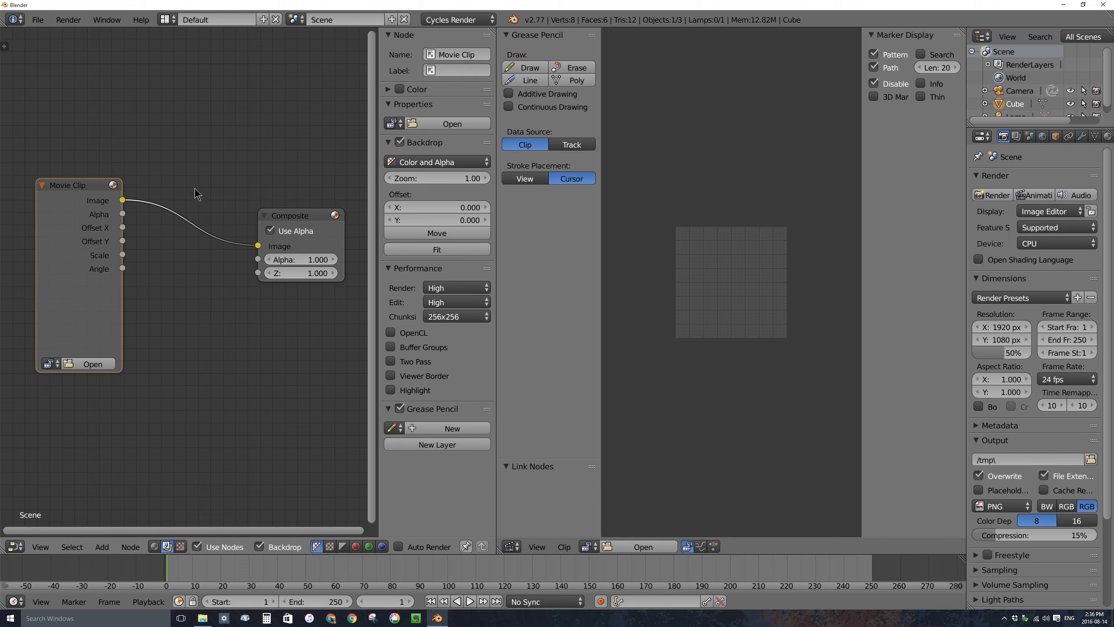
pyautogui.moveTo(293, 215)
pyautogui.mouseDown()
pyautogui.moveTo(302, 211)
pyautogui.moveTo(289, 206)
pyautogui.mouseUp()
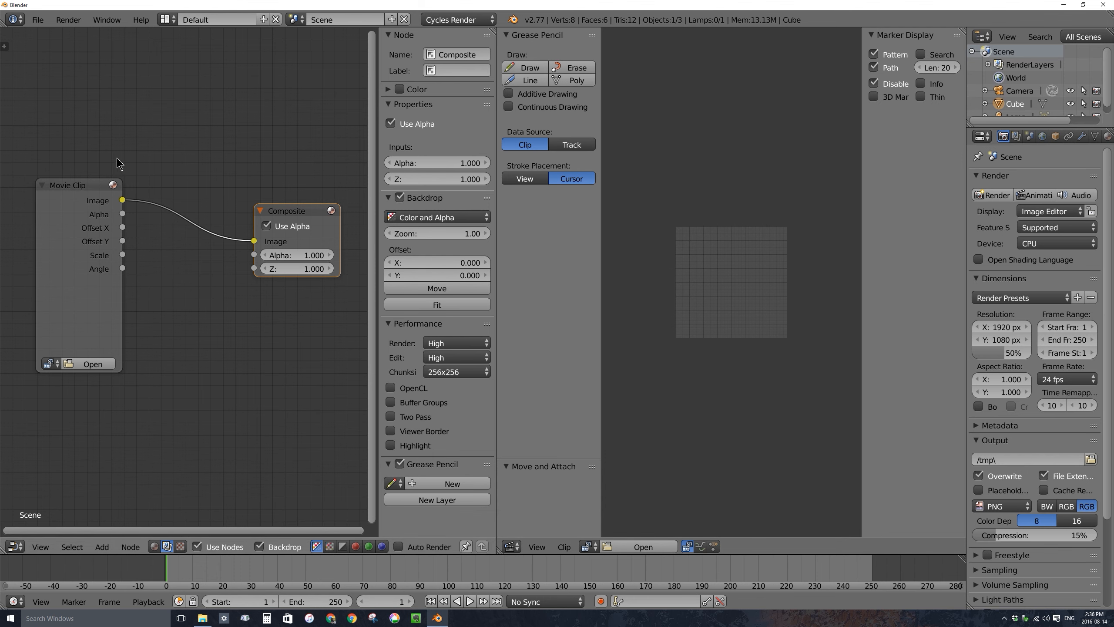
pyautogui.moveTo(69, 190); pyautogui.dragTo(57, 185)
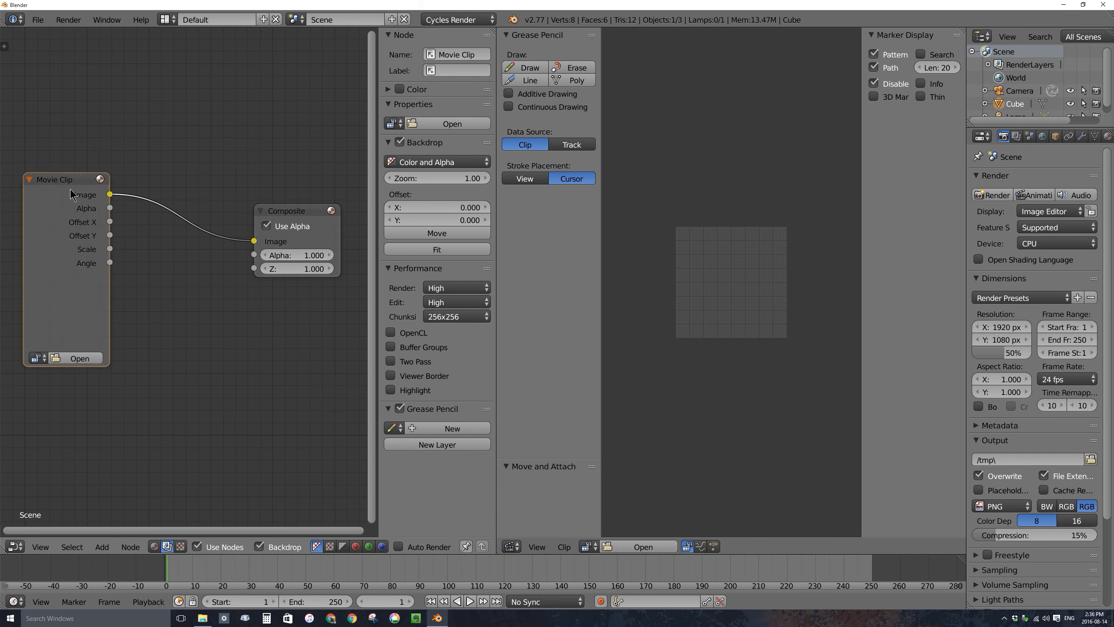
# - Load all images from the Desktop folder video-image-sequence into the Movie Clip node as one clip
pyautogui.click(78, 359)
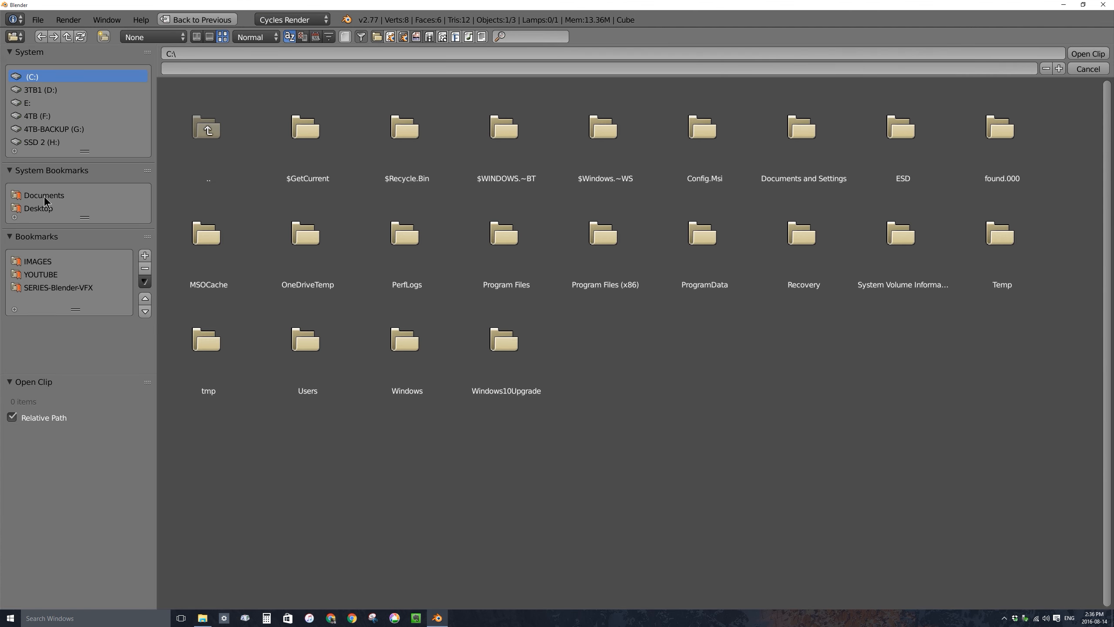
pyautogui.click(34, 207)
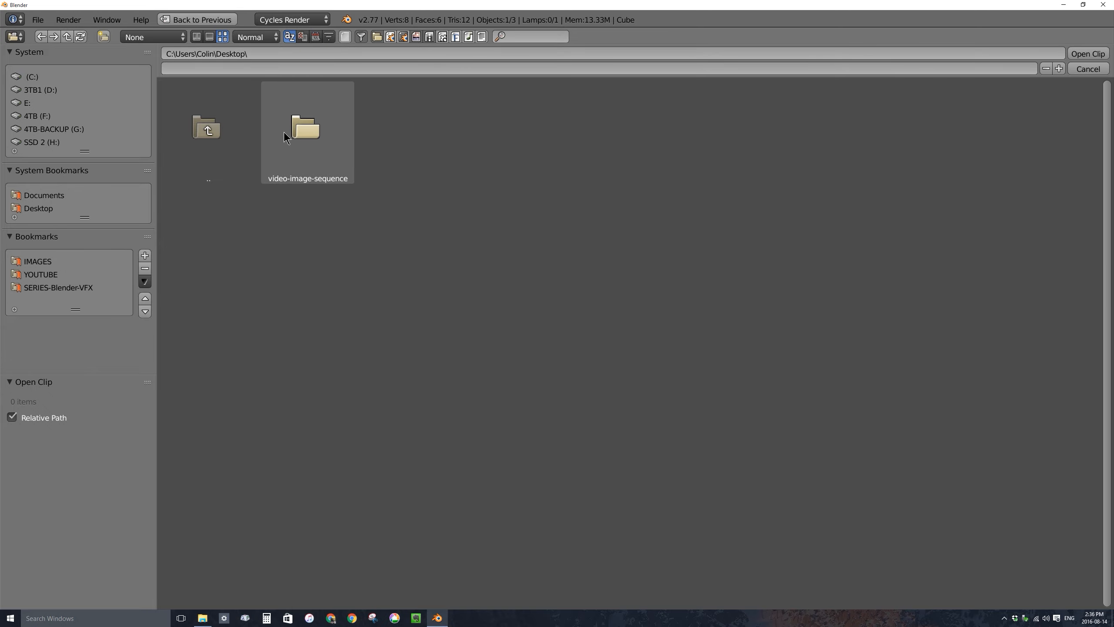
pyautogui.click(312, 132)
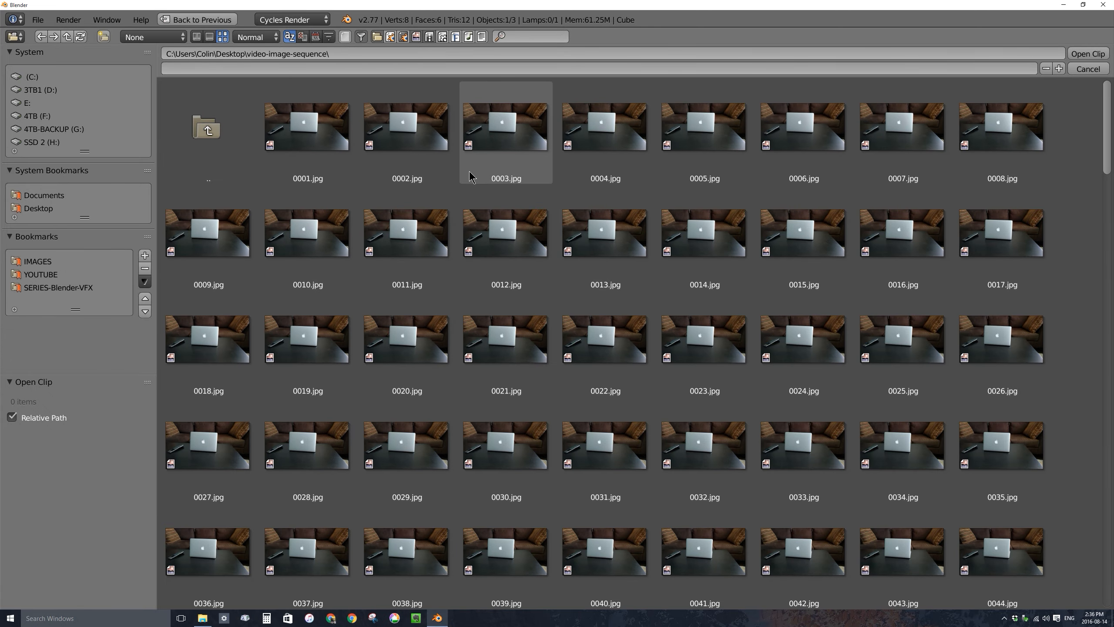
pyautogui.press('a')
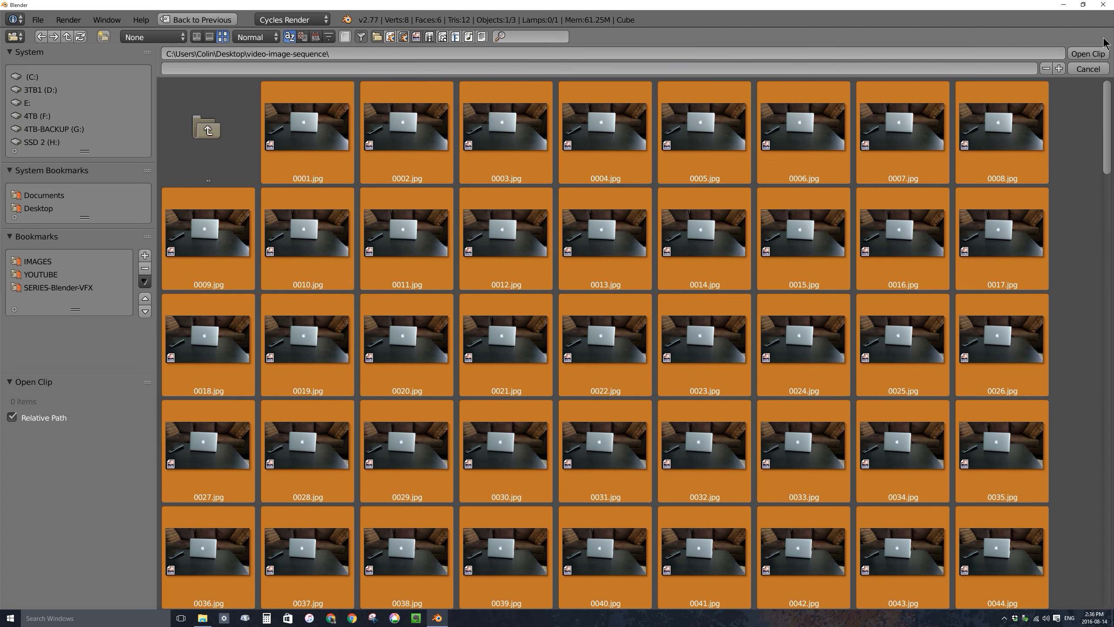
pyautogui.click(1093, 54)
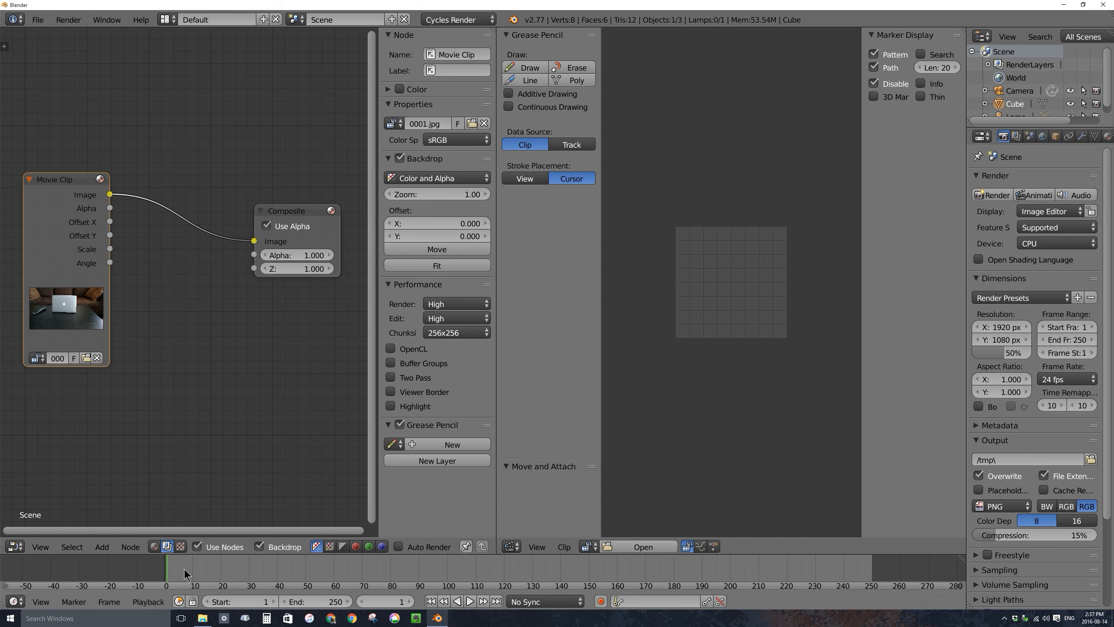
# - Scrub the timeline to frame 34 and widen the Node Editor area, keeping Backdrop enabled
pyautogui.moveTo(184, 570); pyautogui.dragTo(260, 571)
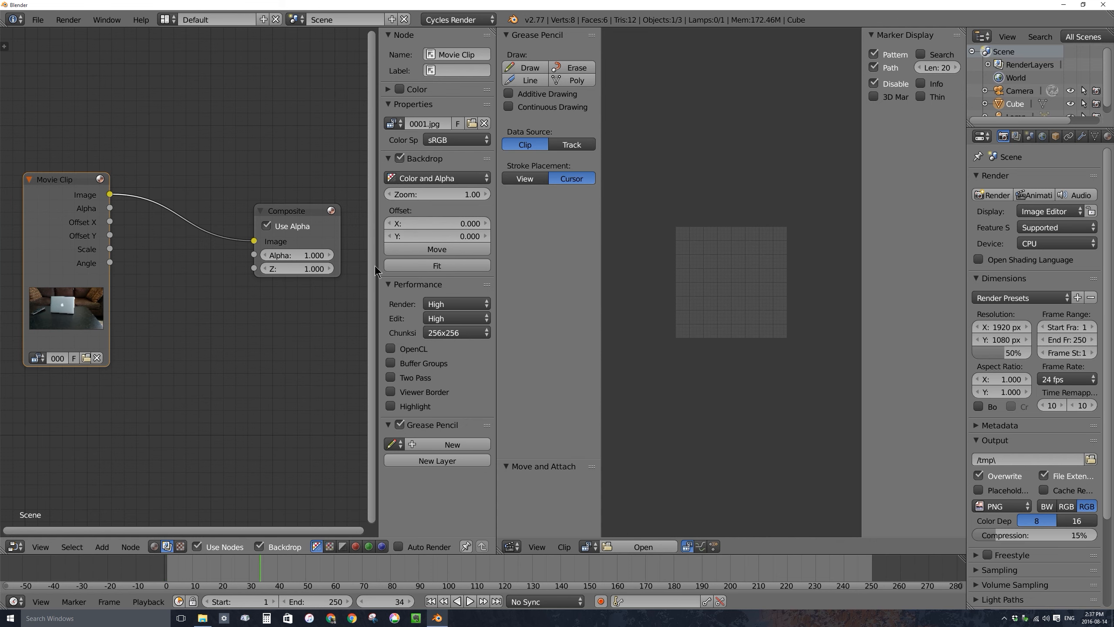
pyautogui.moveTo(496, 242); pyautogui.dragTo(648, 246)
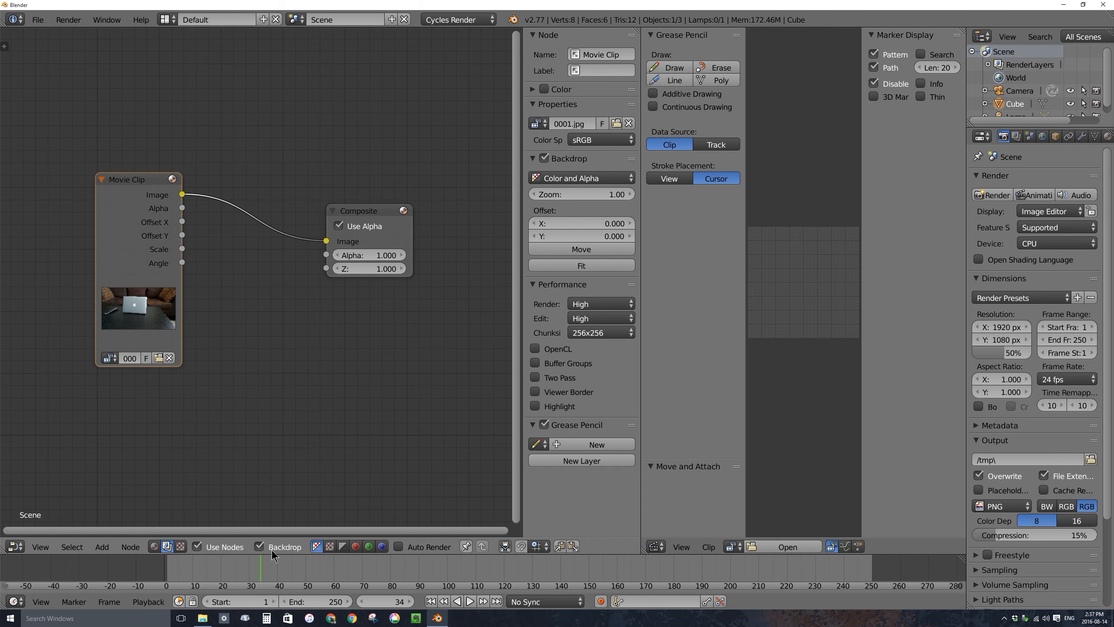
pyautogui.click(259, 545)
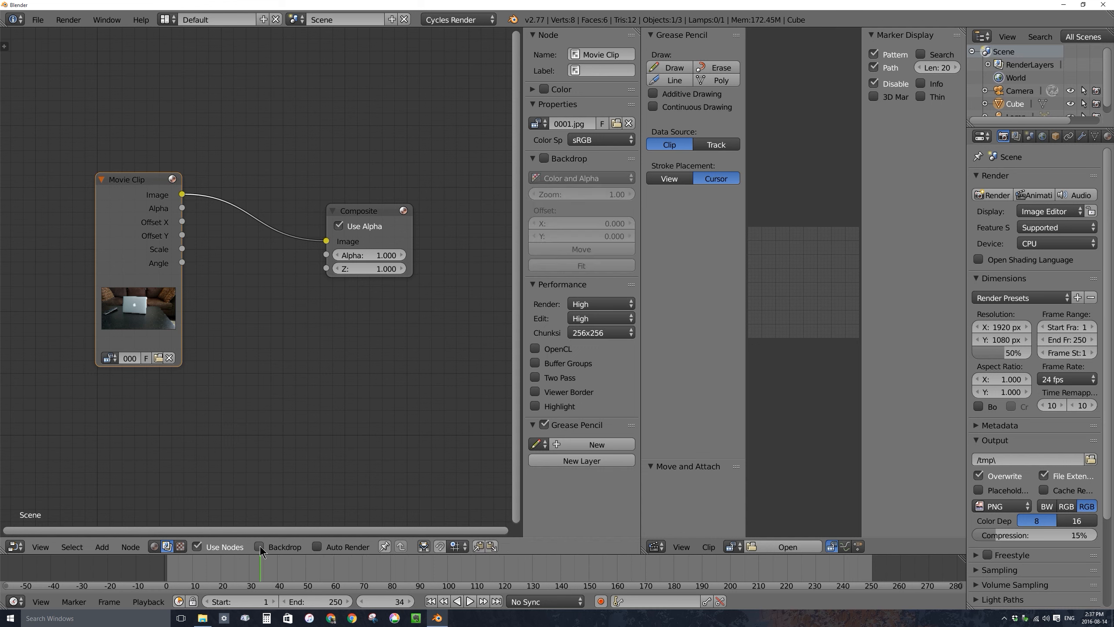
pyautogui.click(259, 546)
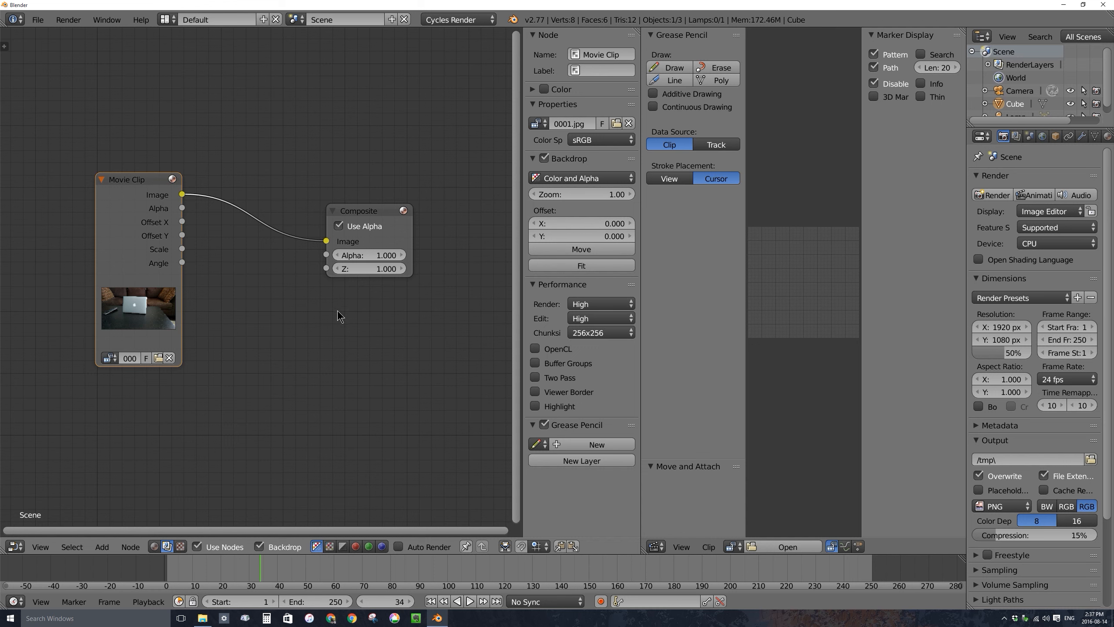
# - Add a Viewer output node and place it directly below the Composite node
pyautogui.hotkey('shift', 'a')
pyautogui.moveTo(341, 310)
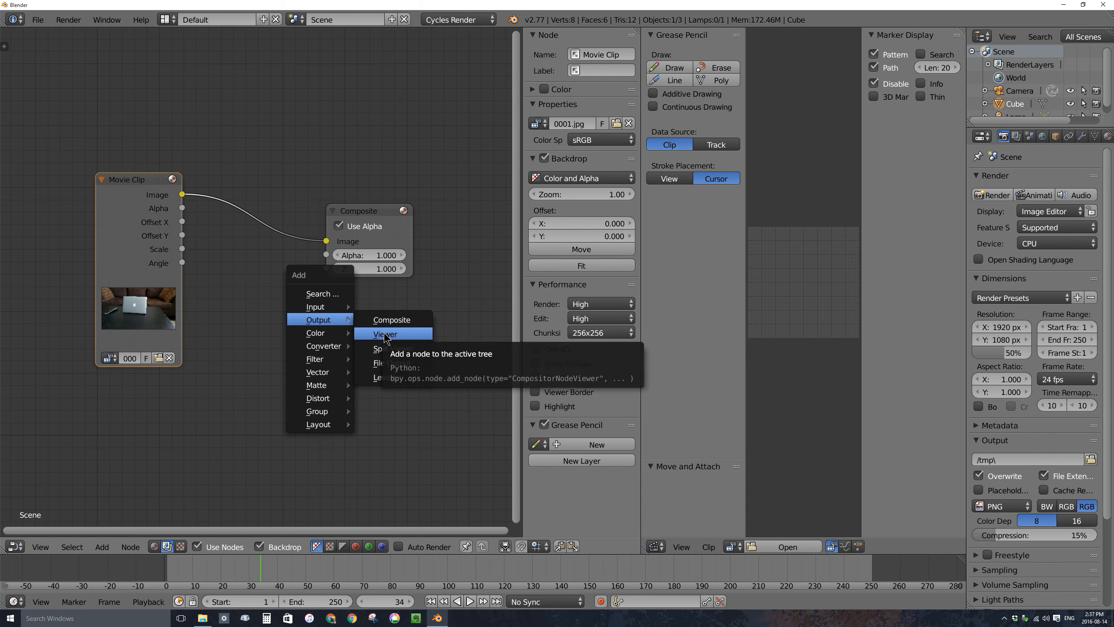
pyautogui.click(385, 335)
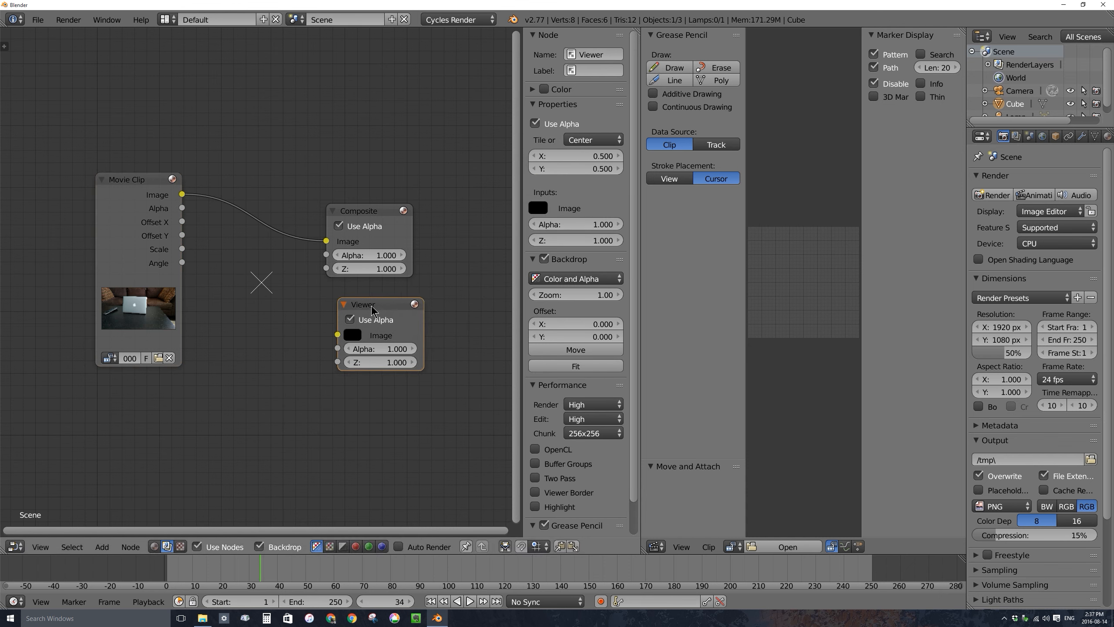
pyautogui.moveTo(371, 306); pyautogui.dragTo(369, 298)
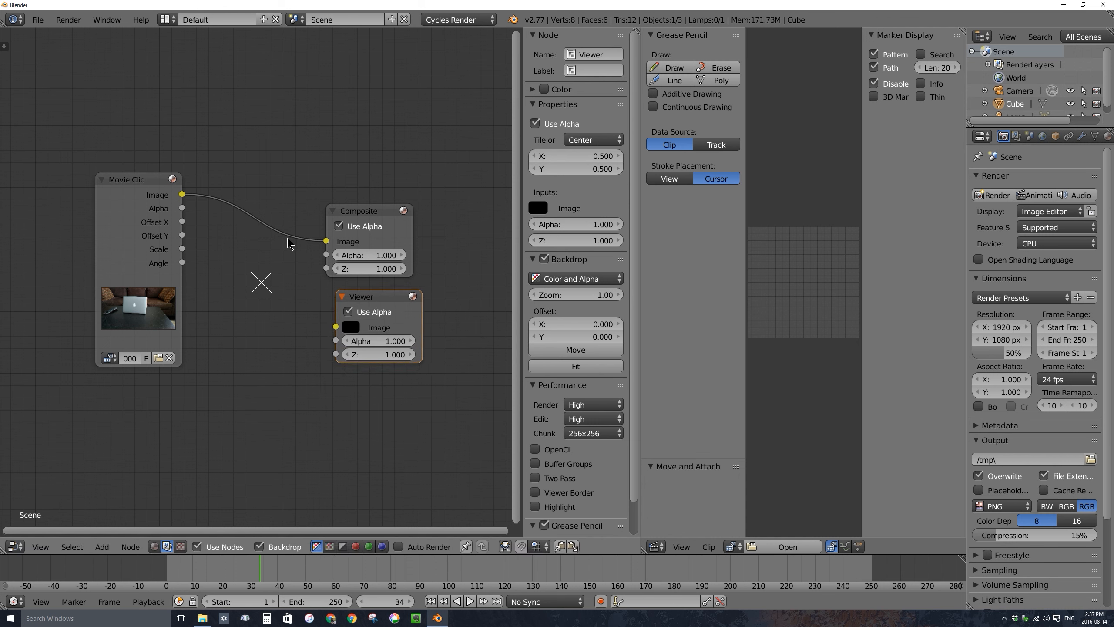
# - Add a Reroute node and drop it onto the link between the Movie Clip and Composite nodes
pyautogui.hotkey('shift', 'a')
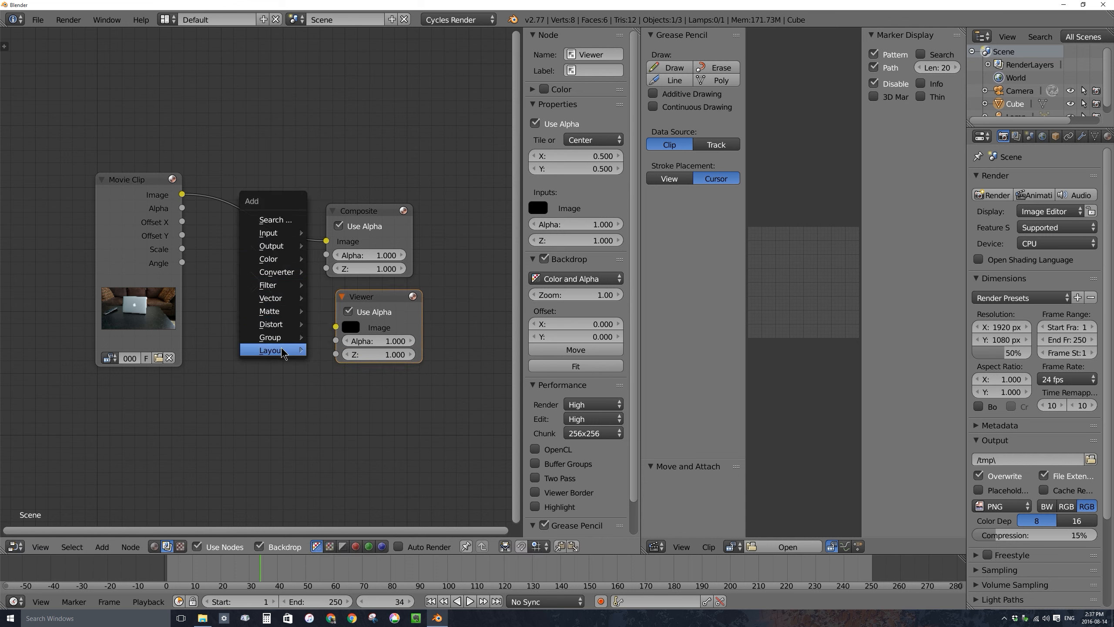
pyautogui.moveTo(283, 351)
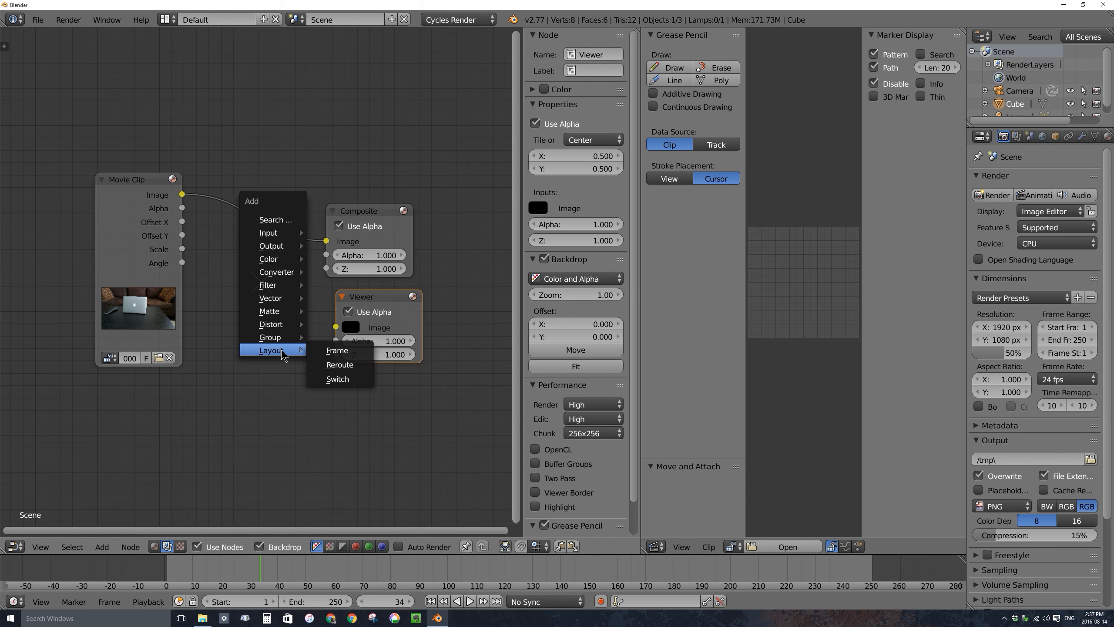
pyautogui.click(346, 371)
pyautogui.click(294, 279)
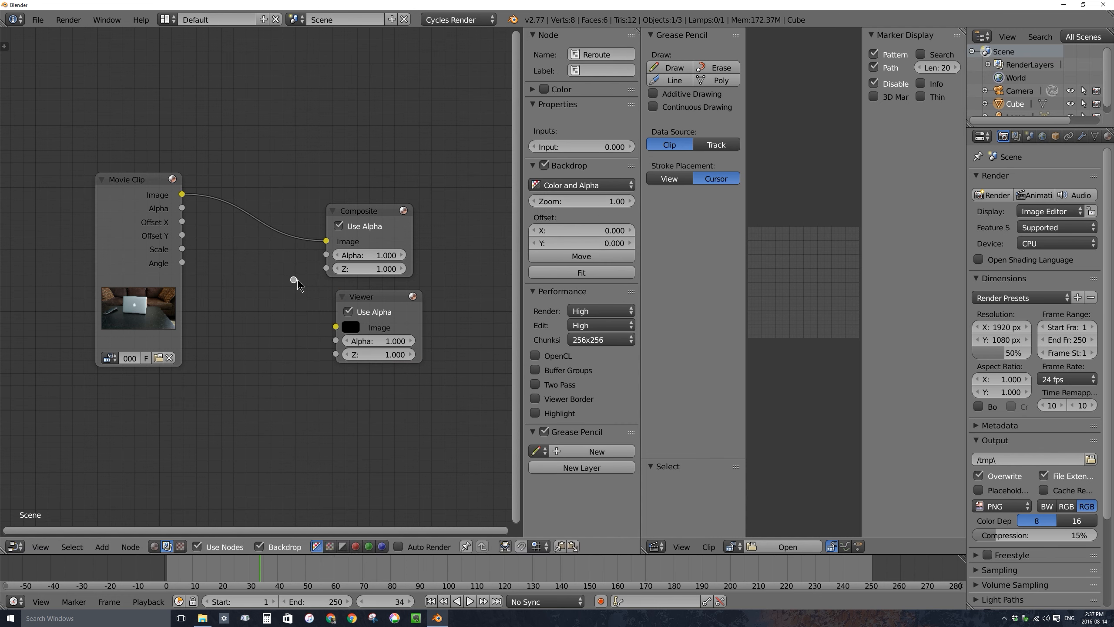
pyautogui.press('g')
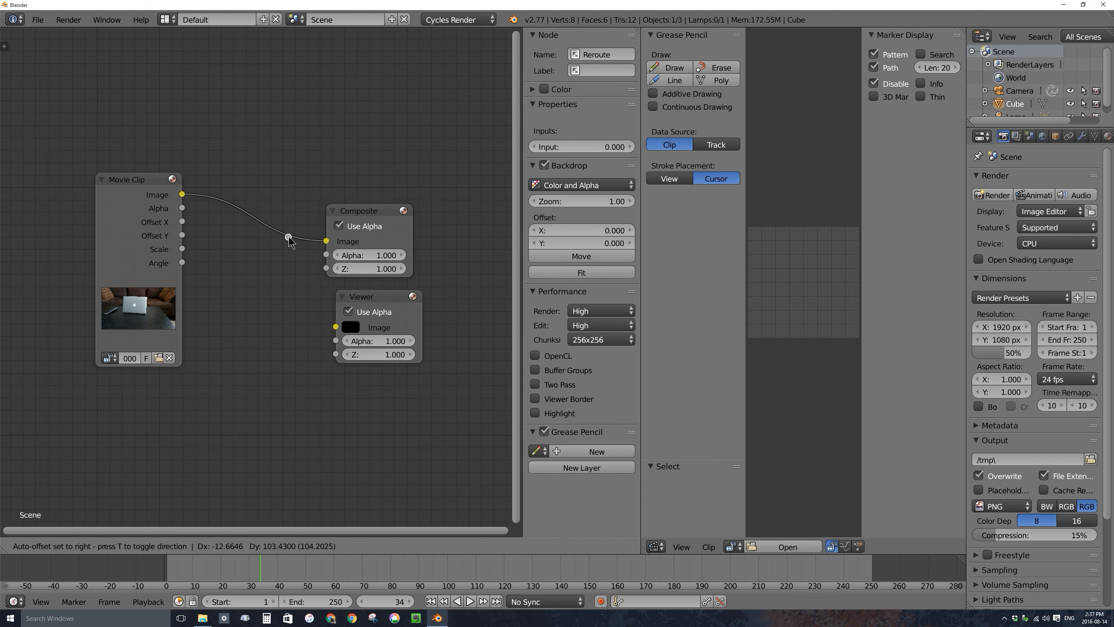
pyautogui.click(292, 248)
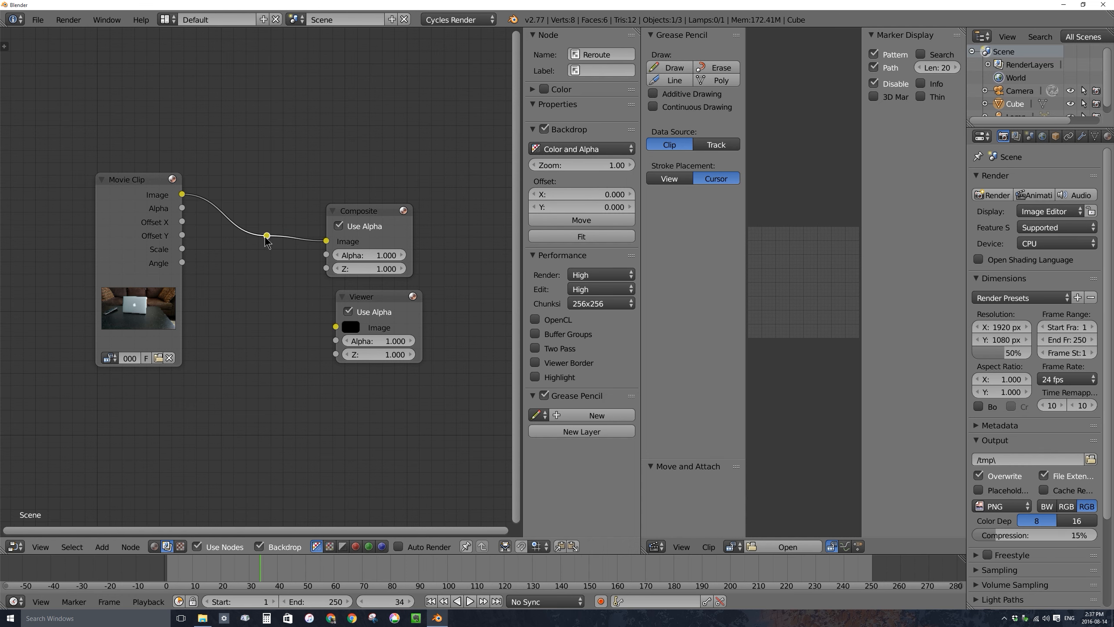
# - Link the reroute point to the Viewer node's Image input and align the Composite and Viewer nodes vertically
pyautogui.moveTo(267, 236); pyautogui.dragTo(334, 326)
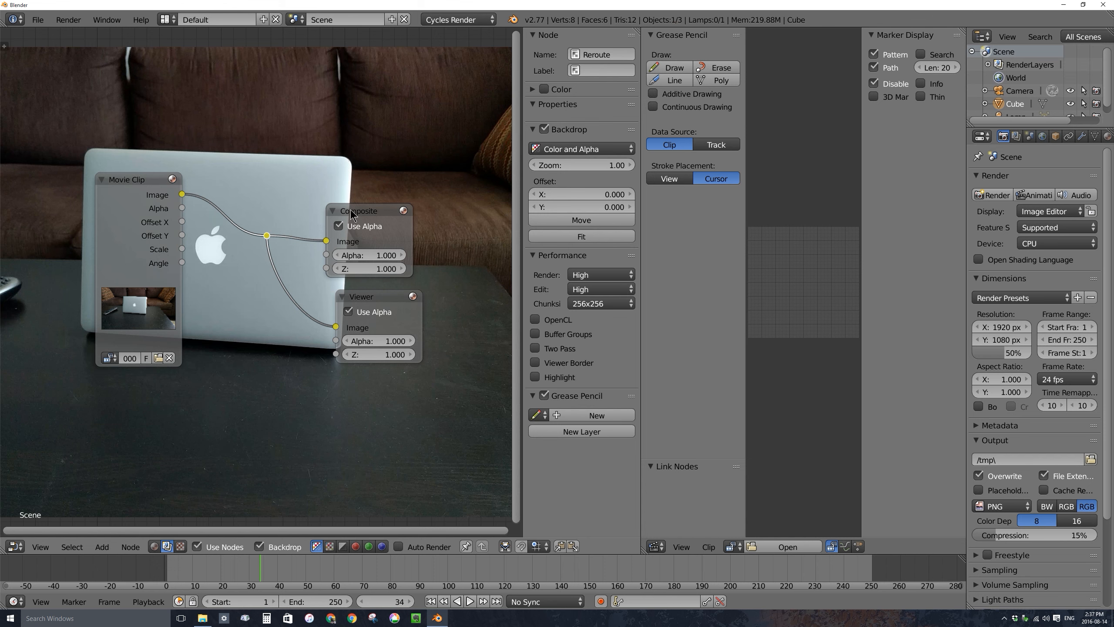
pyautogui.moveTo(350, 209)
pyautogui.mouseDown()
pyautogui.moveTo(392, 199)
pyautogui.moveTo(361, 196)
pyautogui.mouseUp()
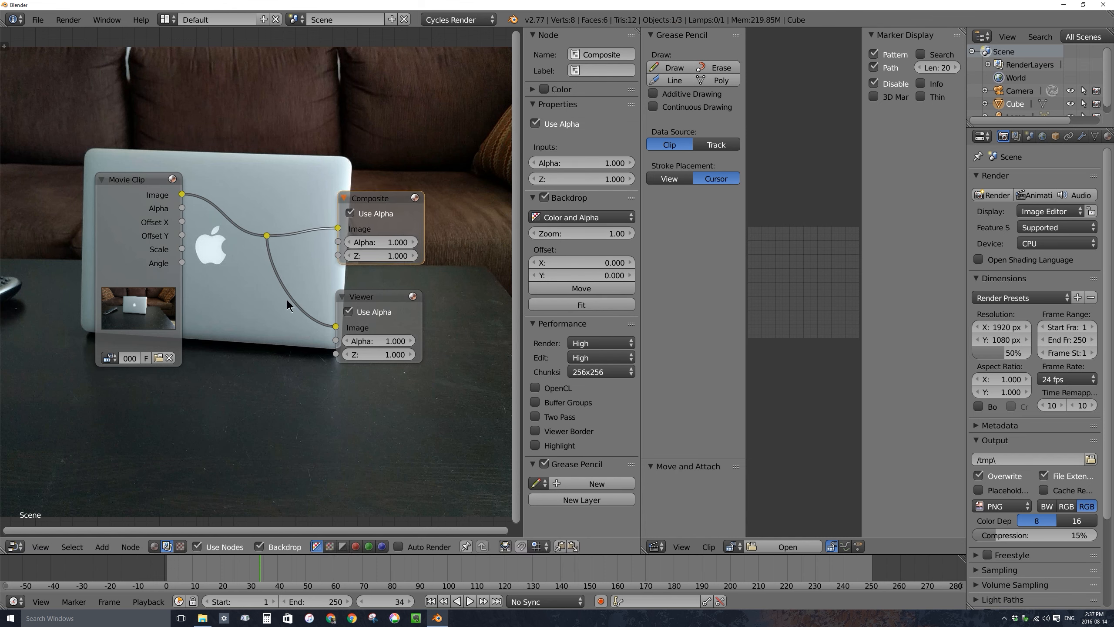
pyautogui.moveTo(358, 298); pyautogui.dragTo(363, 298)
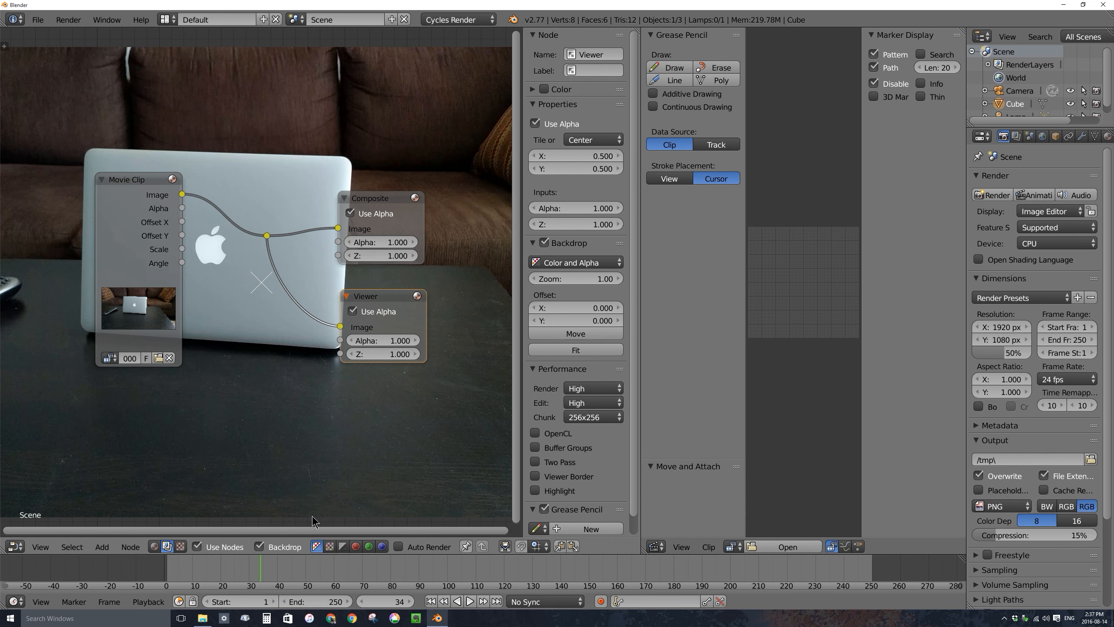
# - Adjust the backdrop zoom to 0.58 so the whole video frame fits inside the Node Editor
pyautogui.press('v')
pyautogui.press('v')
pyautogui.press('v')
pyautogui.press('v')
pyautogui.press('v')
pyautogui.press('v')
pyautogui.press('v')
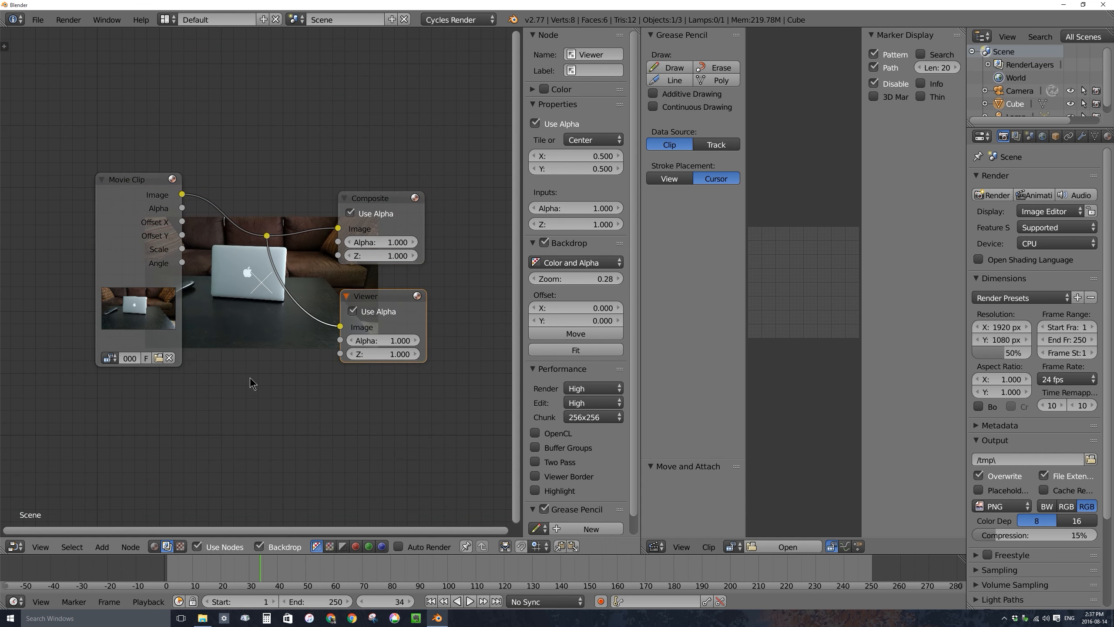
pyautogui.hotkey('alt', 'v')
pyautogui.hotkey('alt', 'v')
pyautogui.hotkey('alt', 'v')
pyautogui.hotkey('alt', 'v')
pyautogui.hotkey('alt', 'v')
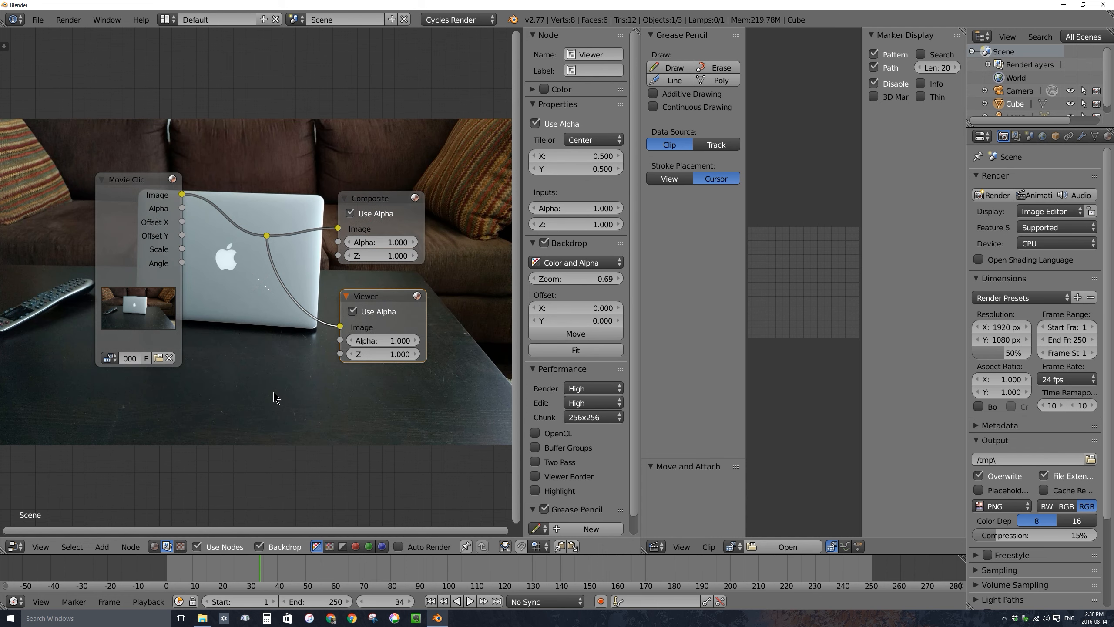
pyautogui.press('v')
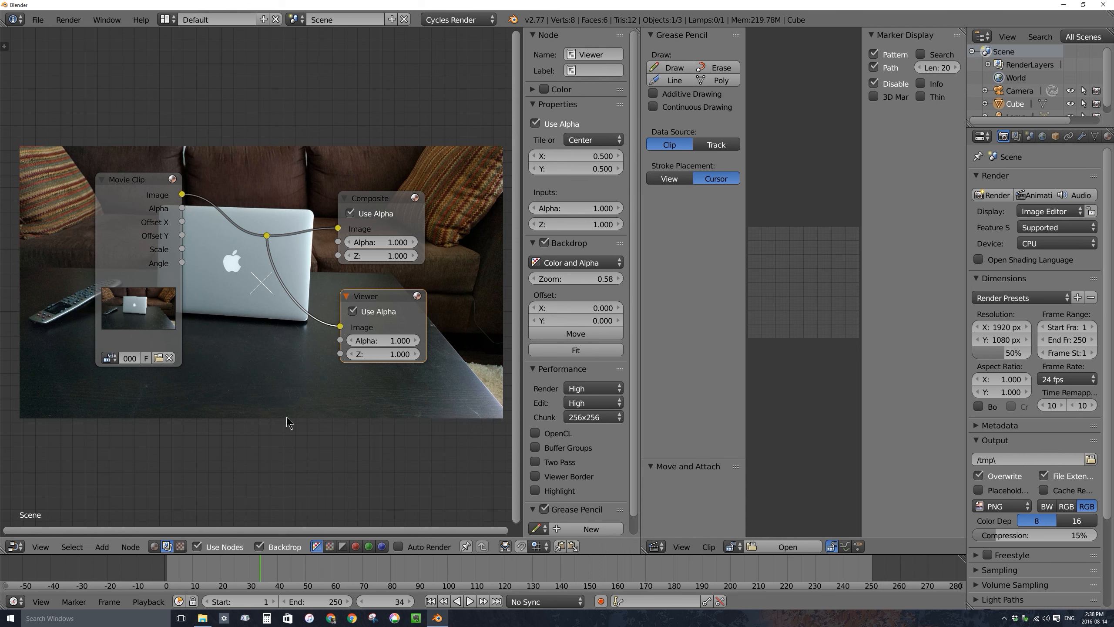
# - Scrub the timeline to frame 90 and move the Movie Clip node farther away from the reroute point
pyautogui.moveTo(260, 566); pyautogui.dragTo(419, 575)
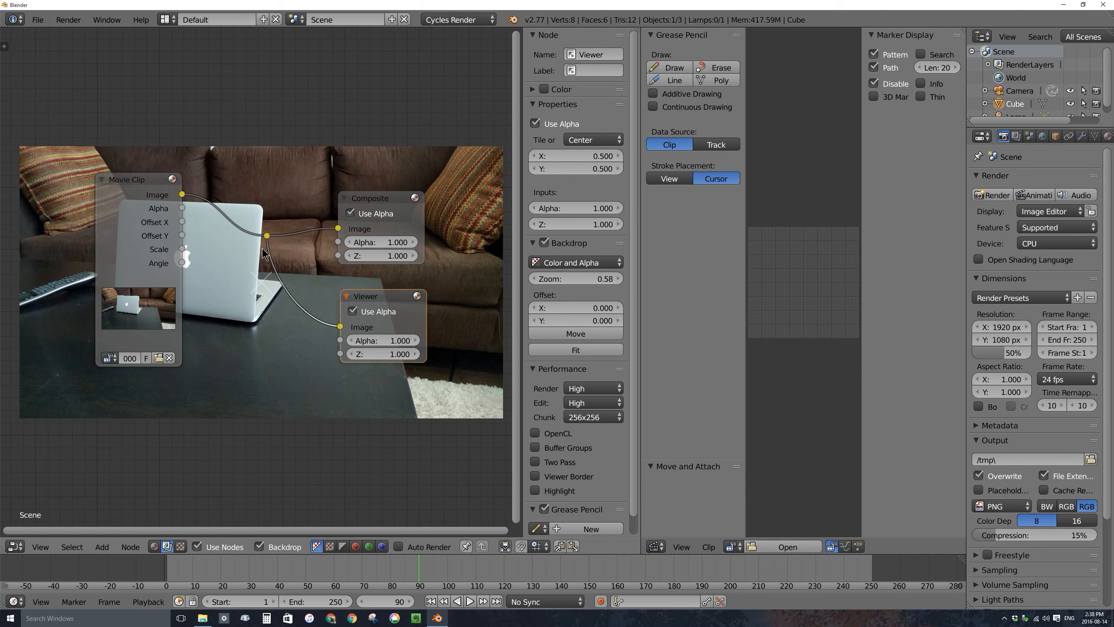
pyautogui.moveTo(137, 187); pyautogui.dragTo(104, 183)
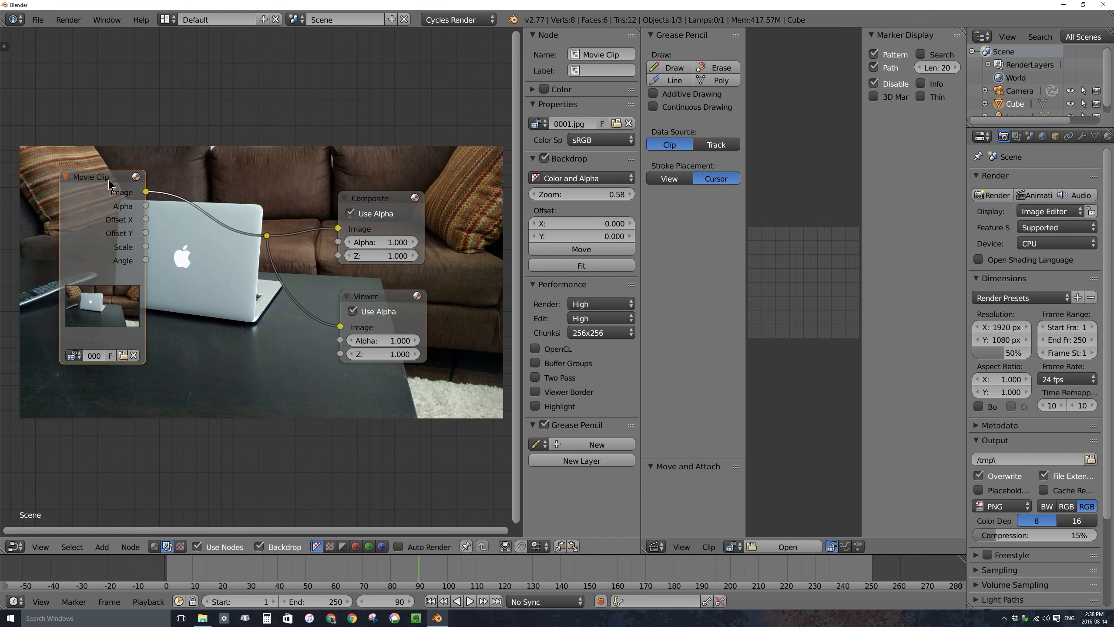
pyautogui.moveTo(110, 178); pyautogui.dragTo(68, 179)
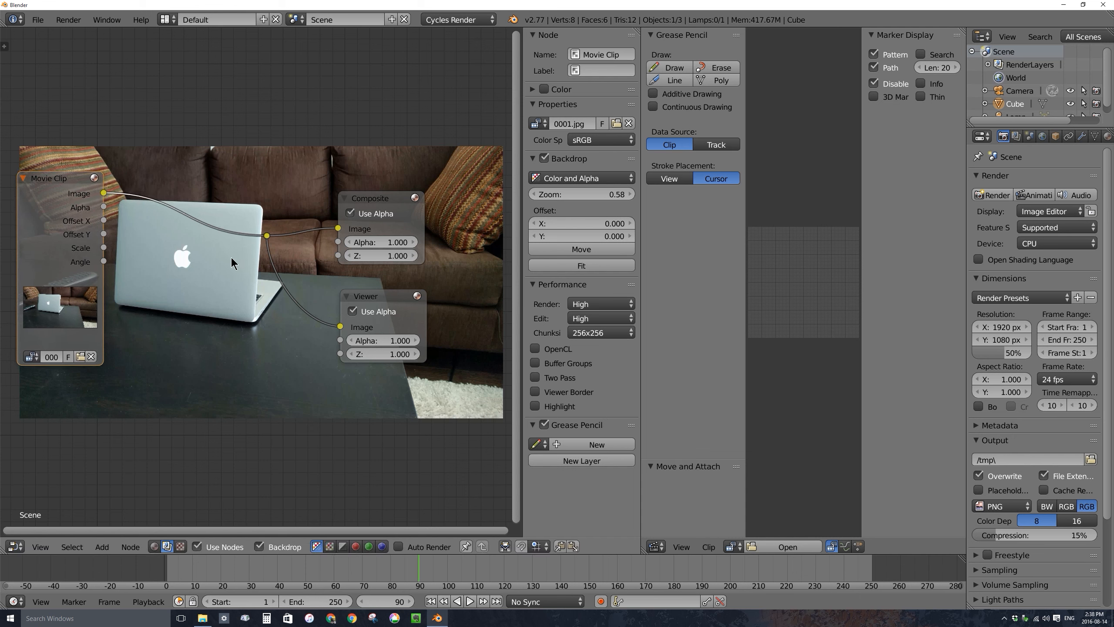
# - Insert an Alpha Over color node on the link between the Movie Clip node and the reroute point
pyautogui.hotkey('shift', 'a')
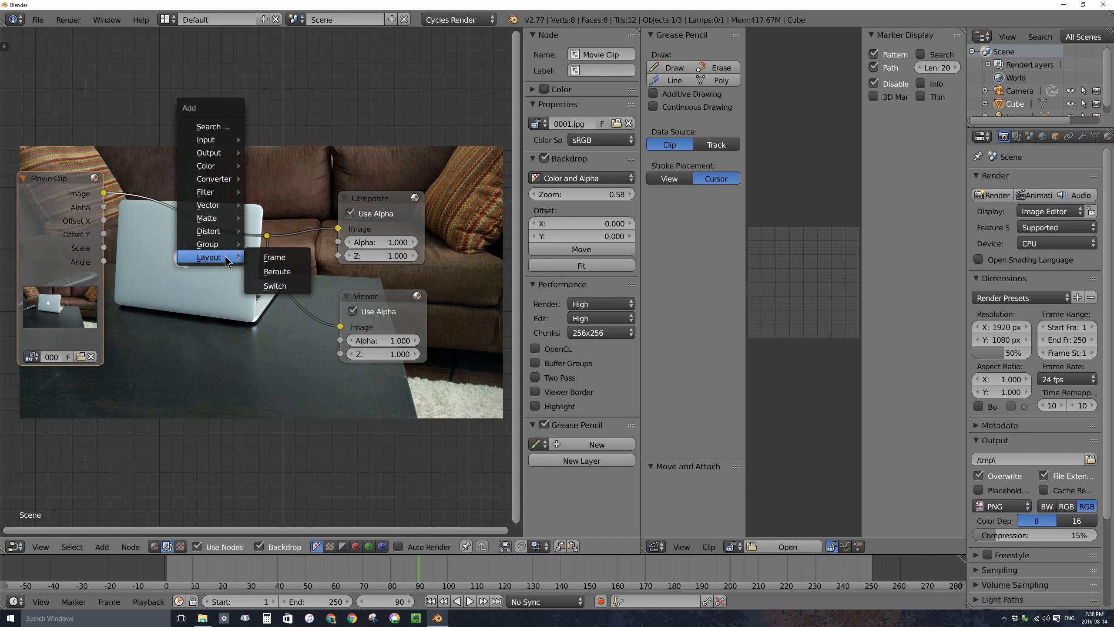
pyautogui.moveTo(224, 166)
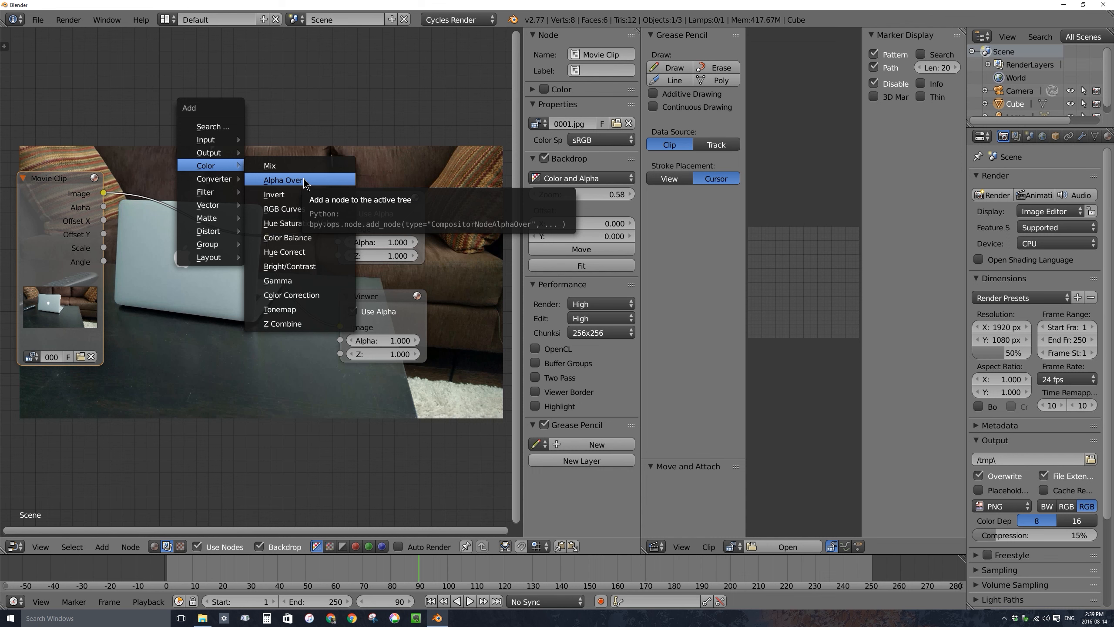
pyautogui.click(290, 181)
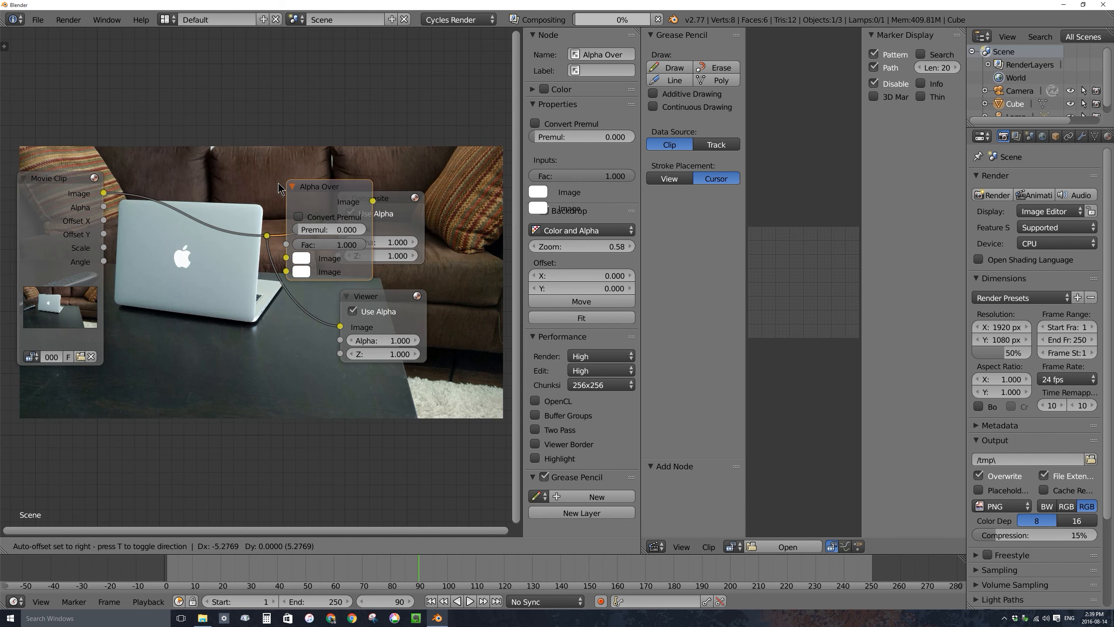
pyautogui.click(165, 275)
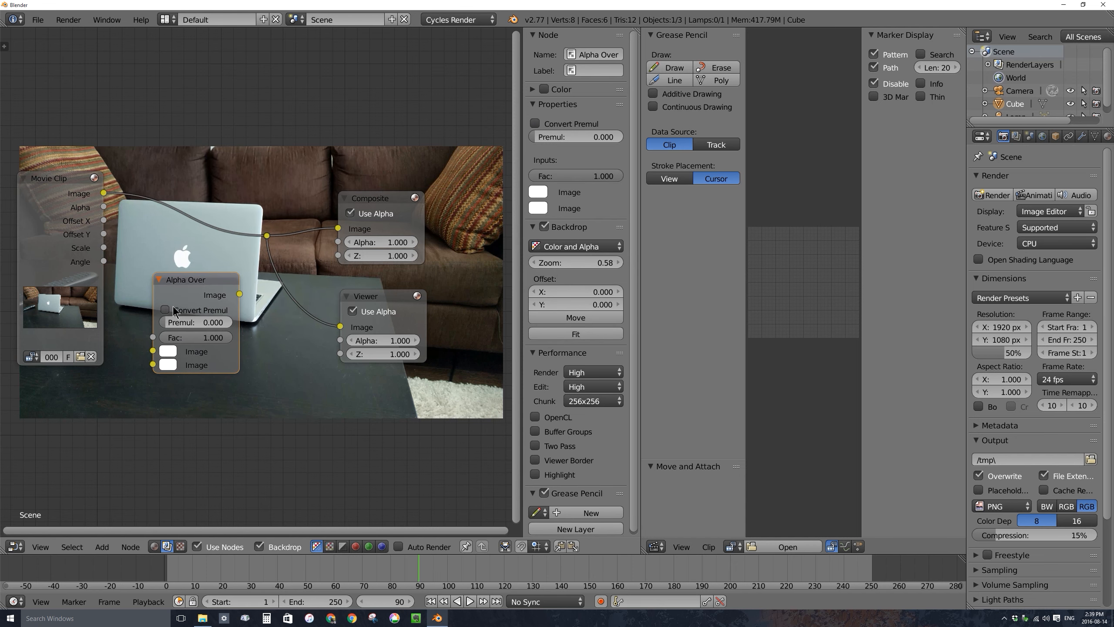
pyautogui.moveTo(174, 288); pyautogui.dragTo(217, 210)
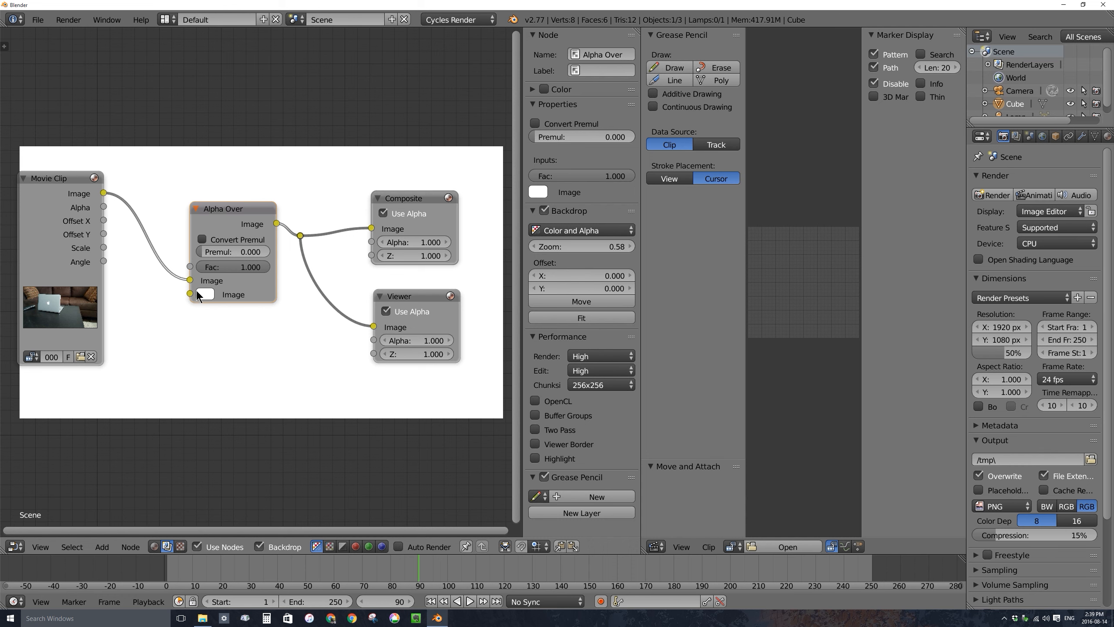
pyautogui.moveTo(54, 181); pyautogui.dragTo(62, 181)
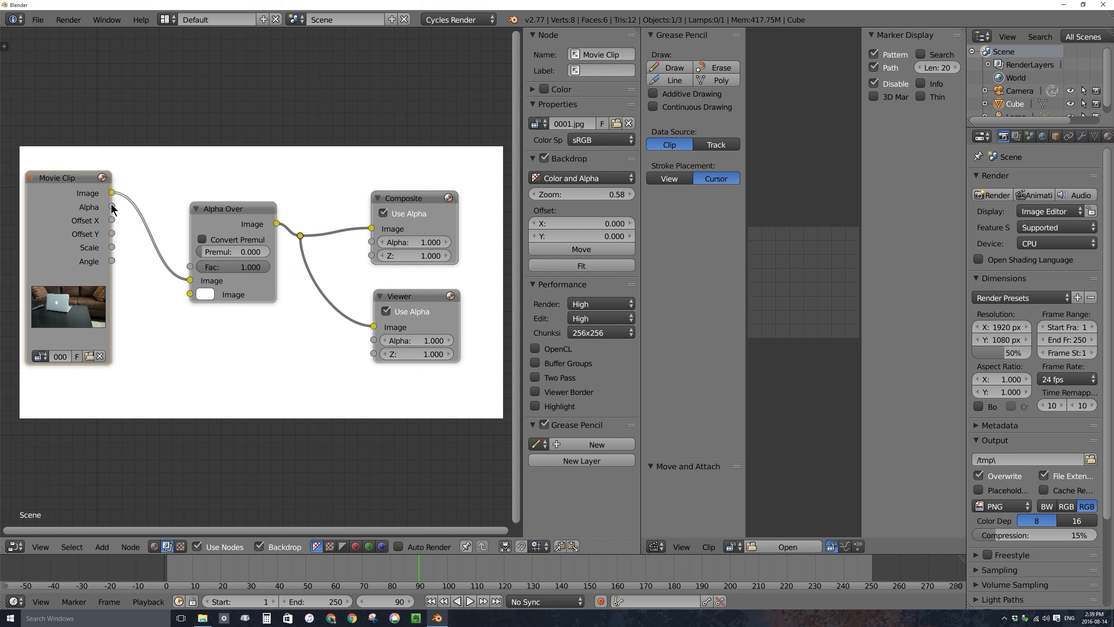
# - Duplicate the Movie Clip node below the original and link the copy's Image output to Alpha Over's second Image input
pyautogui.click(56, 183)
pyautogui.click(220, 209)
pyautogui.click(76, 179)
pyautogui.hotkey('shift', 'd')
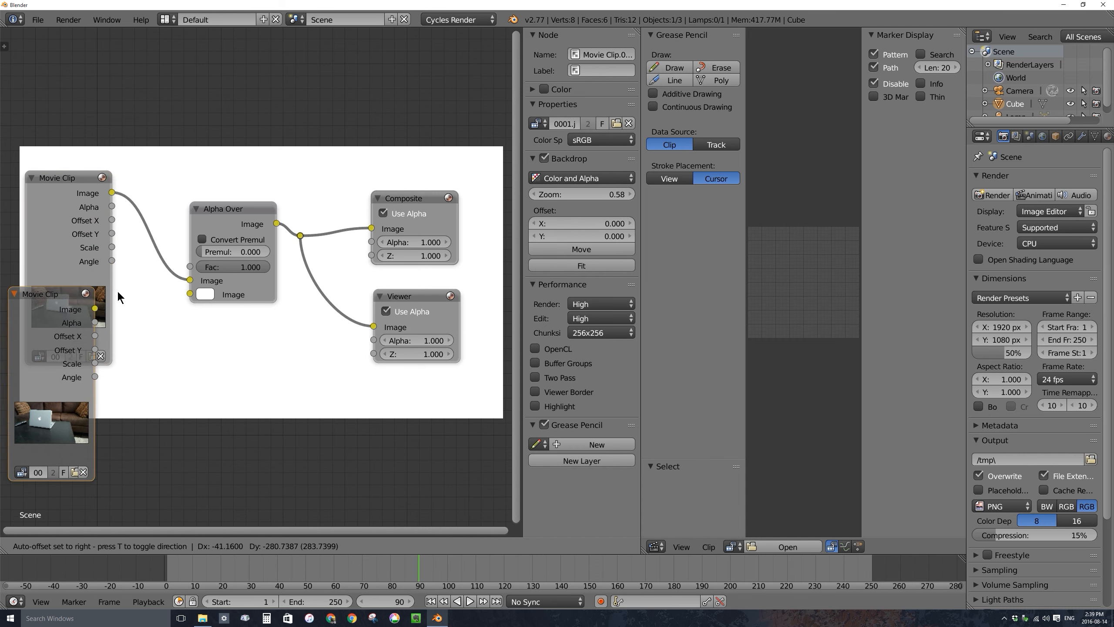
pyautogui.click(130, 367)
pyautogui.moveTo(111, 398); pyautogui.dragTo(190, 295)
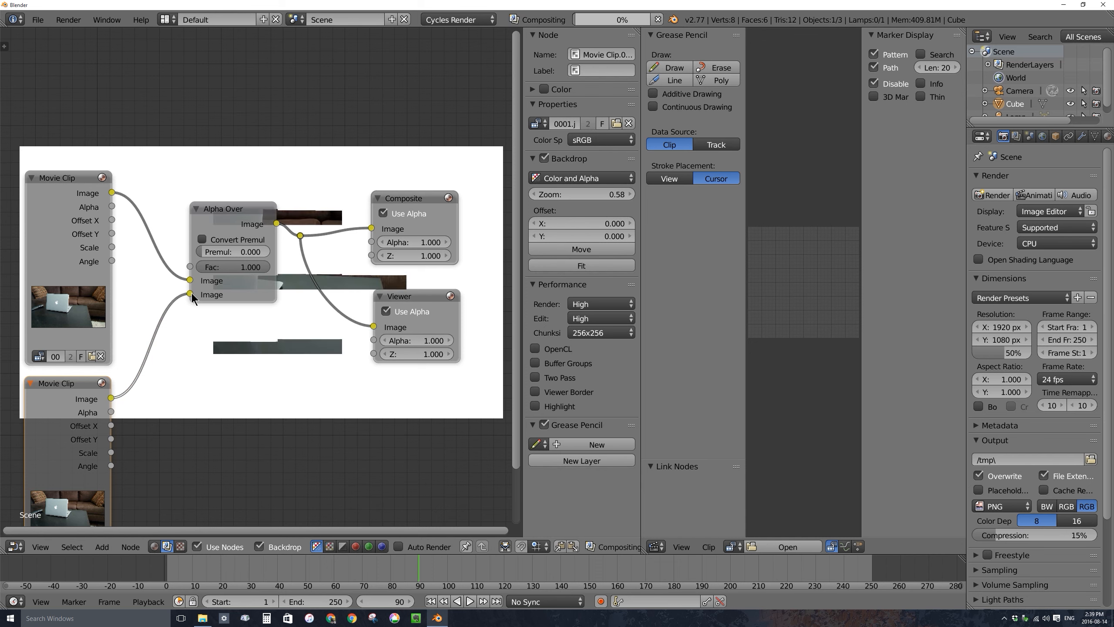
# - Reposition the two Movie Clip nodes and the Alpha Over node to space out the node layout
pyautogui.moveTo(63, 181); pyautogui.dragTo(61, 160)
pyautogui.moveTo(69, 383); pyautogui.dragTo(61, 371)
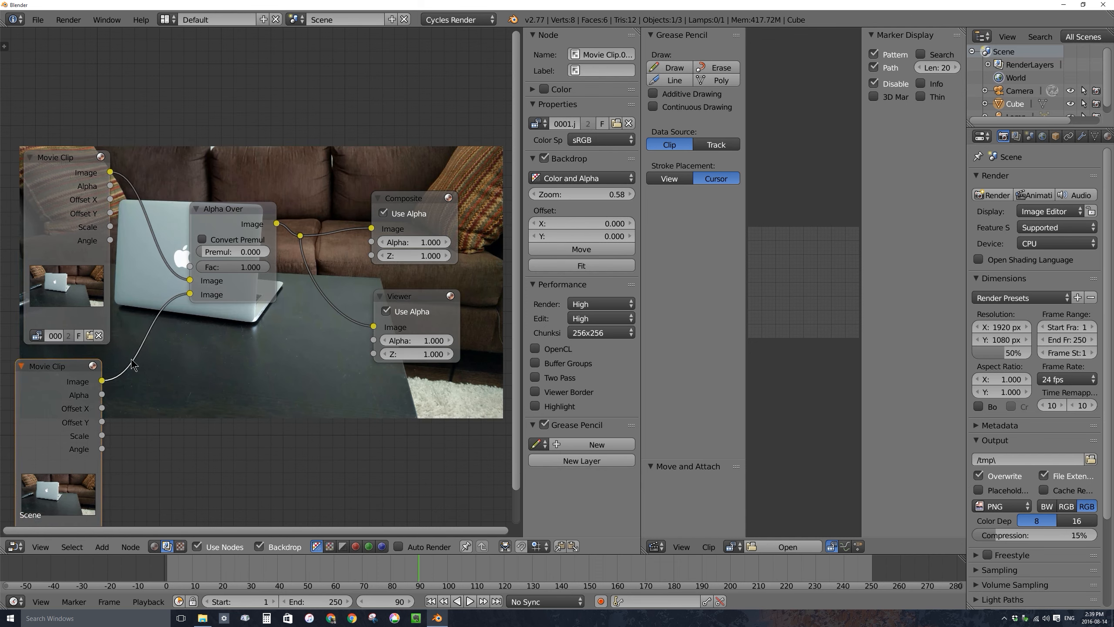
pyautogui.moveTo(222, 203)
pyautogui.mouseDown()
pyautogui.moveTo(248, 203)
pyautogui.moveTo(216, 205)
pyautogui.mouseUp()
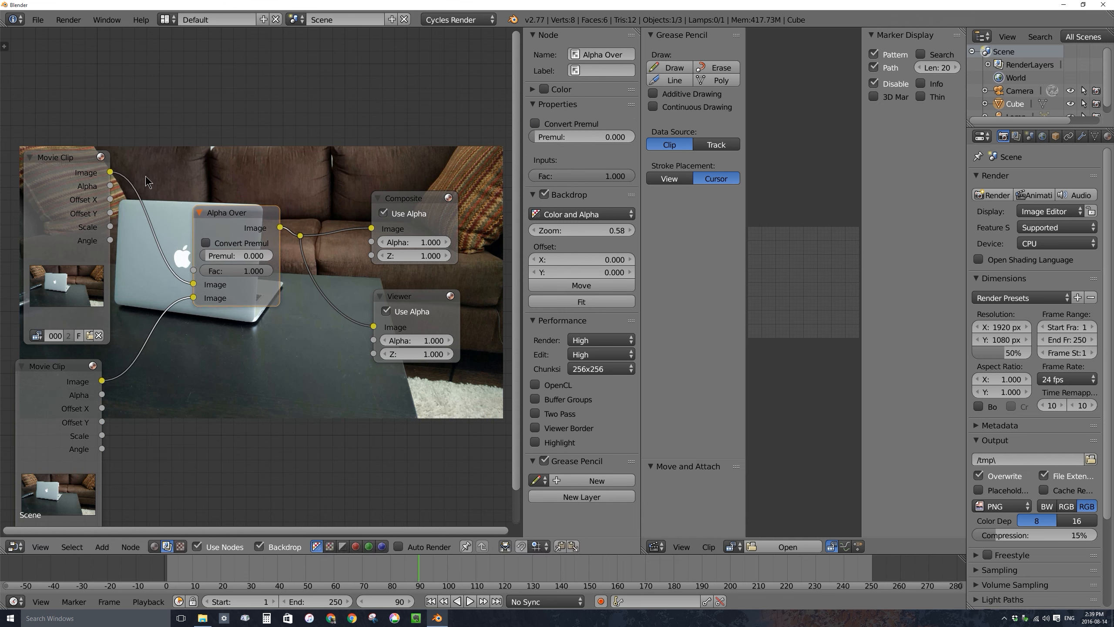
pyautogui.moveTo(79, 159)
pyautogui.mouseDown()
pyautogui.moveTo(76, 139)
pyautogui.moveTo(77, 171)
pyautogui.moveTo(70, 146)
pyautogui.mouseUp()
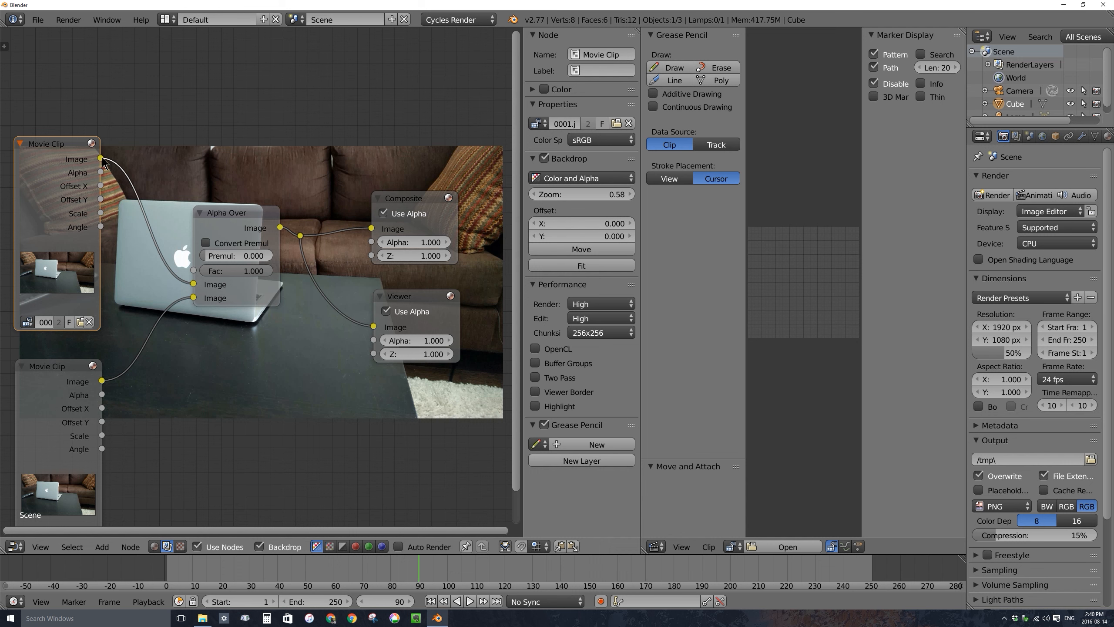
# - Link the original Movie Clip's Image output to Alpha Over's second Image input as well and delete the duplicate Movie Clip node
pyautogui.moveTo(101, 159); pyautogui.dragTo(198, 303)
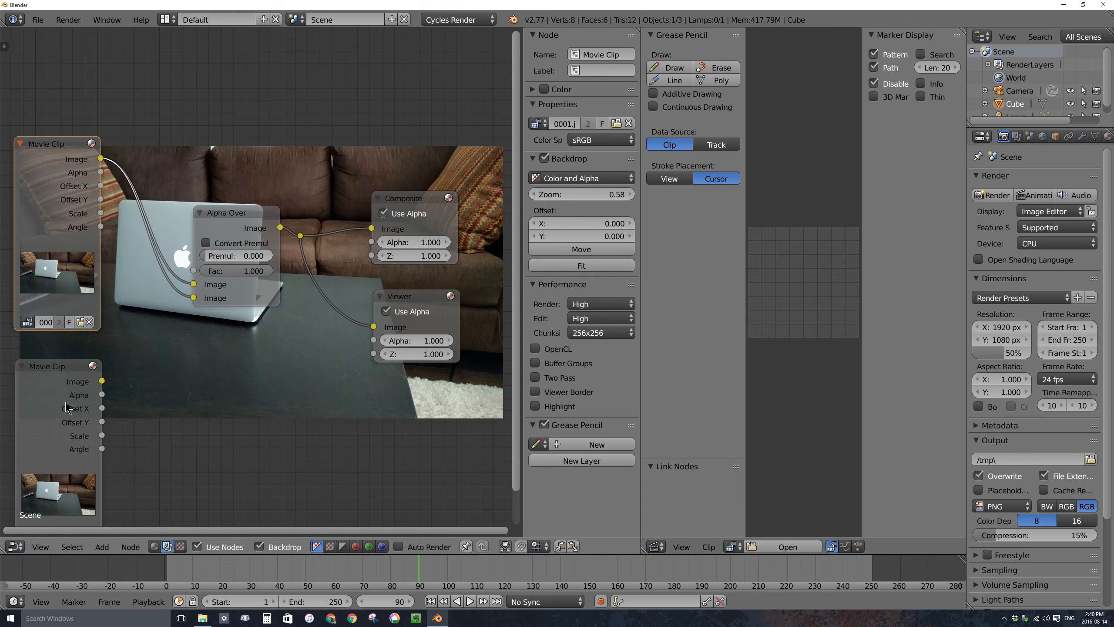
pyautogui.click(48, 368)
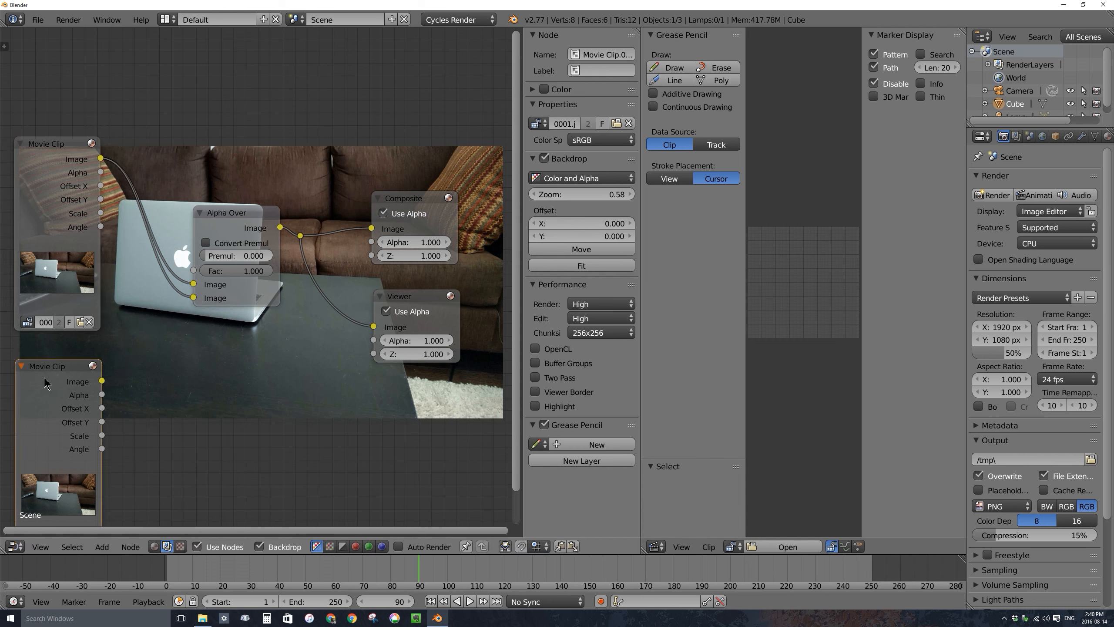
pyautogui.press('x')
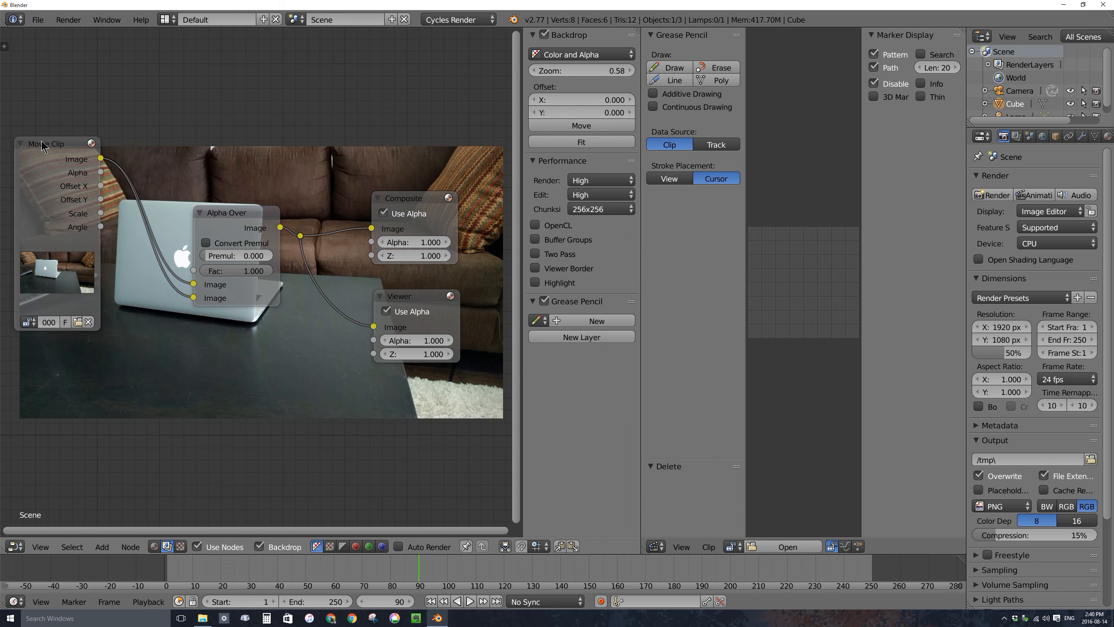
# - Move the Movie Clip node down and insert an RGB Curves node on its link to Alpha Over's second Image input
pyautogui.moveTo(42, 142); pyautogui.dragTo(37, 162)
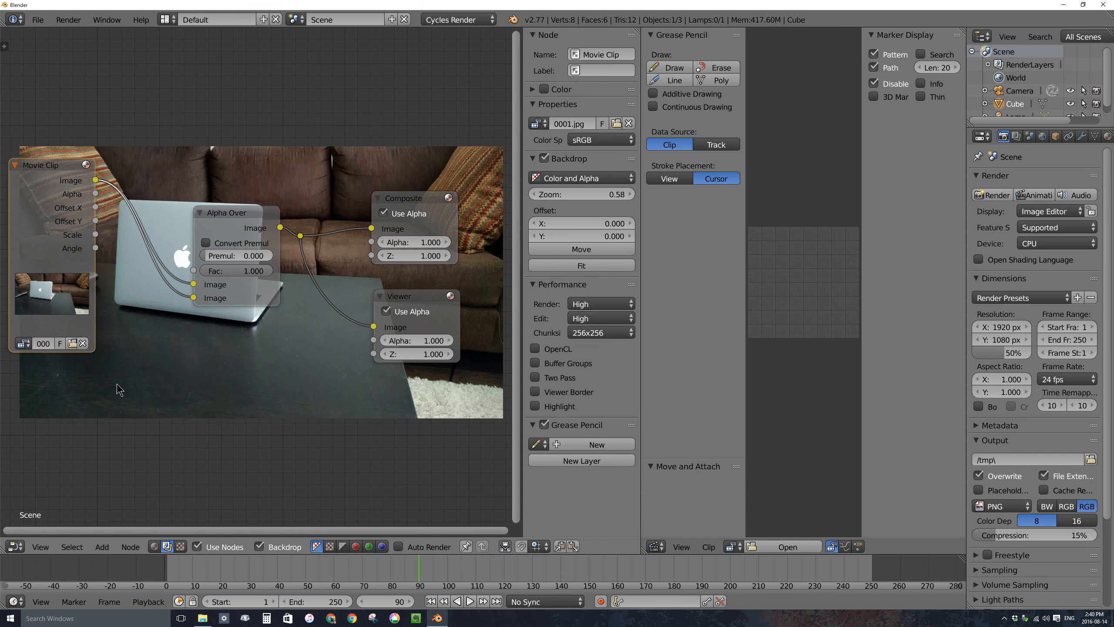
pyautogui.moveTo(56, 168); pyautogui.dragTo(55, 197)
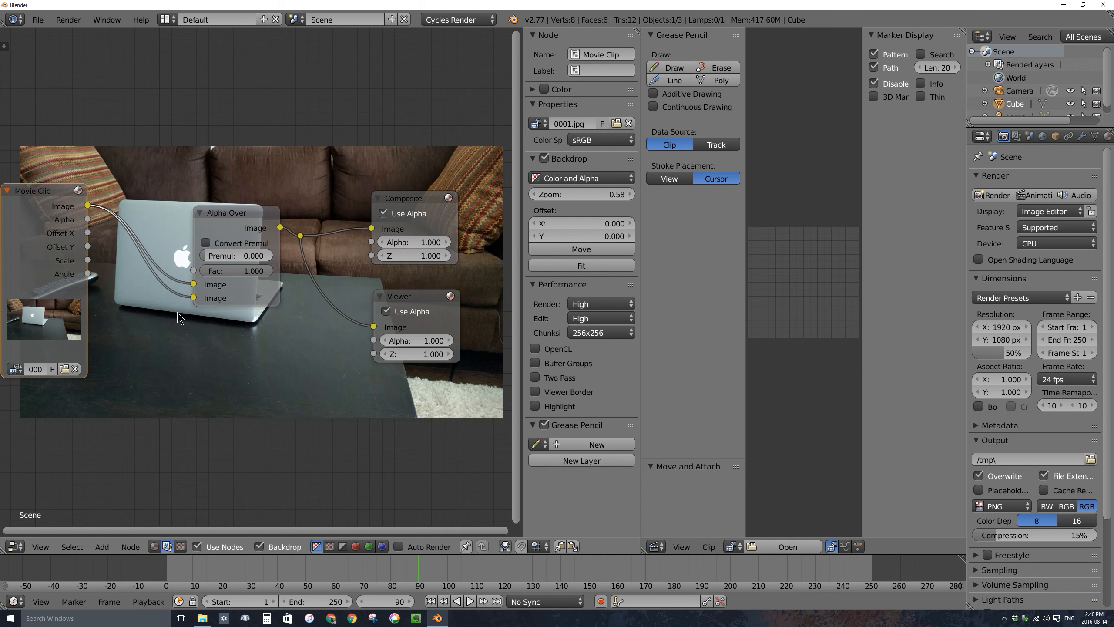
pyautogui.hotkey('shift', 'a')
pyautogui.moveTo(198, 318)
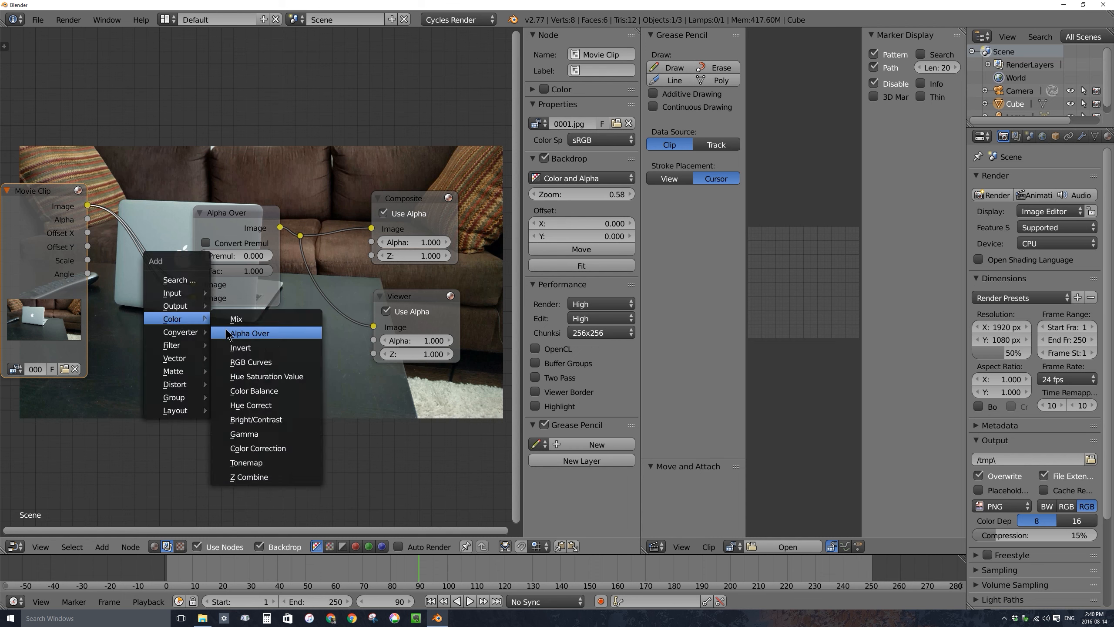
pyautogui.click(260, 363)
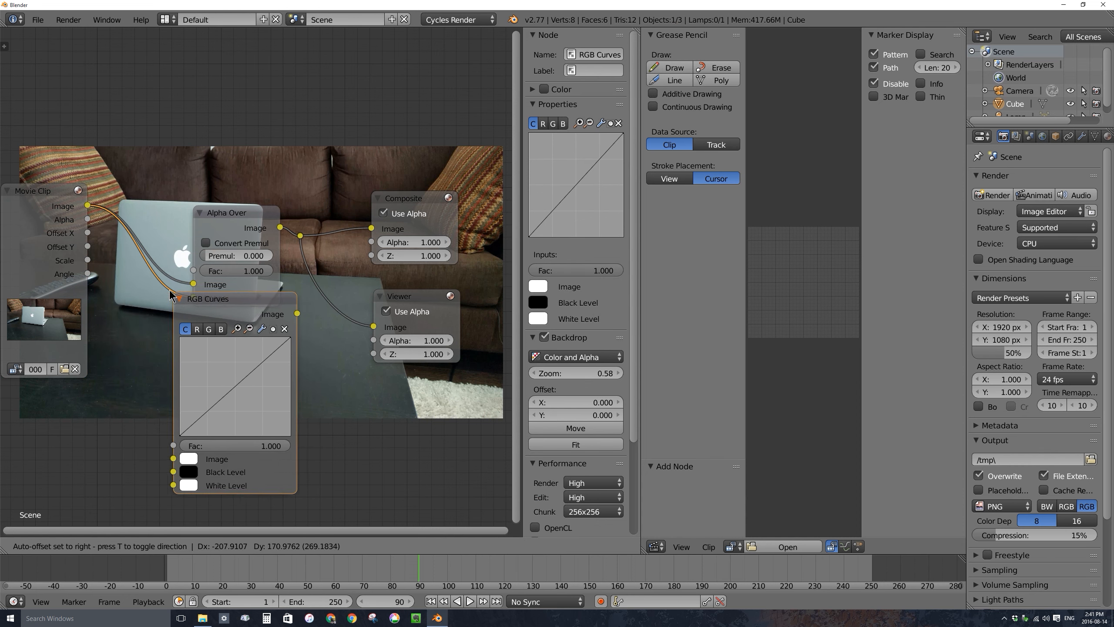
pyautogui.click(165, 288)
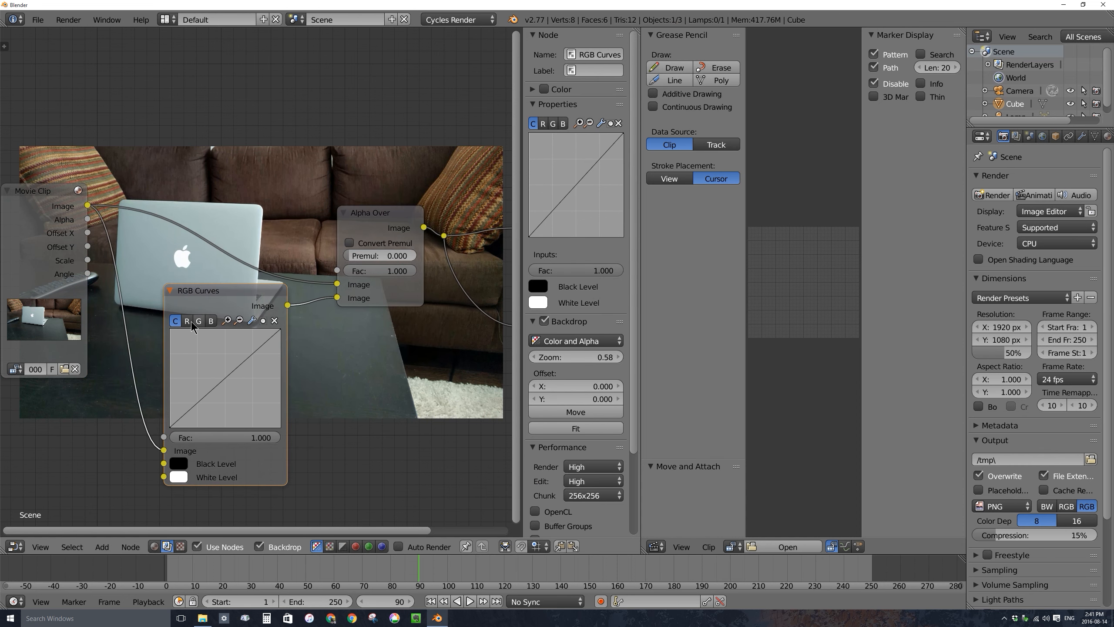
pyautogui.moveTo(191, 293); pyautogui.dragTo(191, 299)
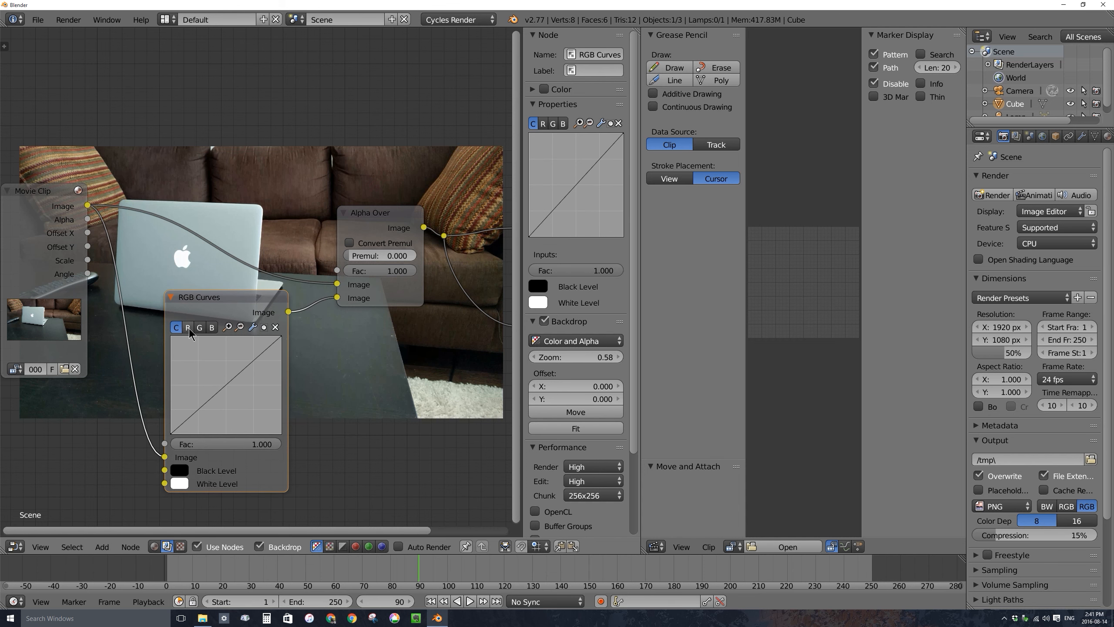
# - Raise the RGB Curves red channel midpoint to about X 0.411, Y 0.646, and swap Alpha Over's two Image links and back to compare
pyautogui.click(187, 327)
pyautogui.moveTo(228, 382); pyautogui.dragTo(216, 376)
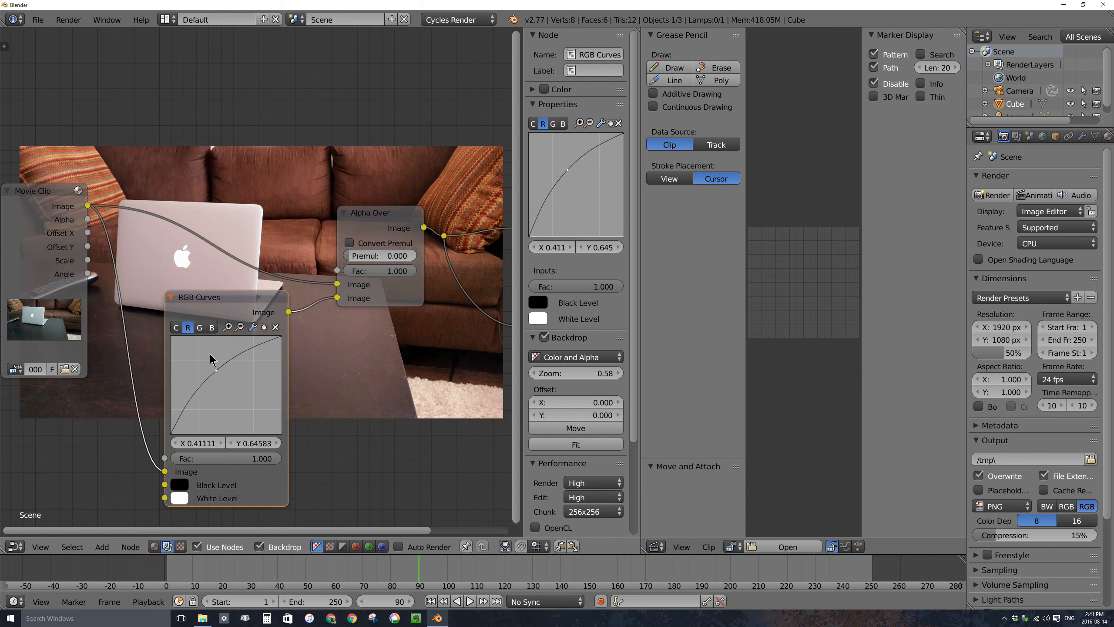
pyautogui.moveTo(331, 285); pyautogui.dragTo(338, 296)
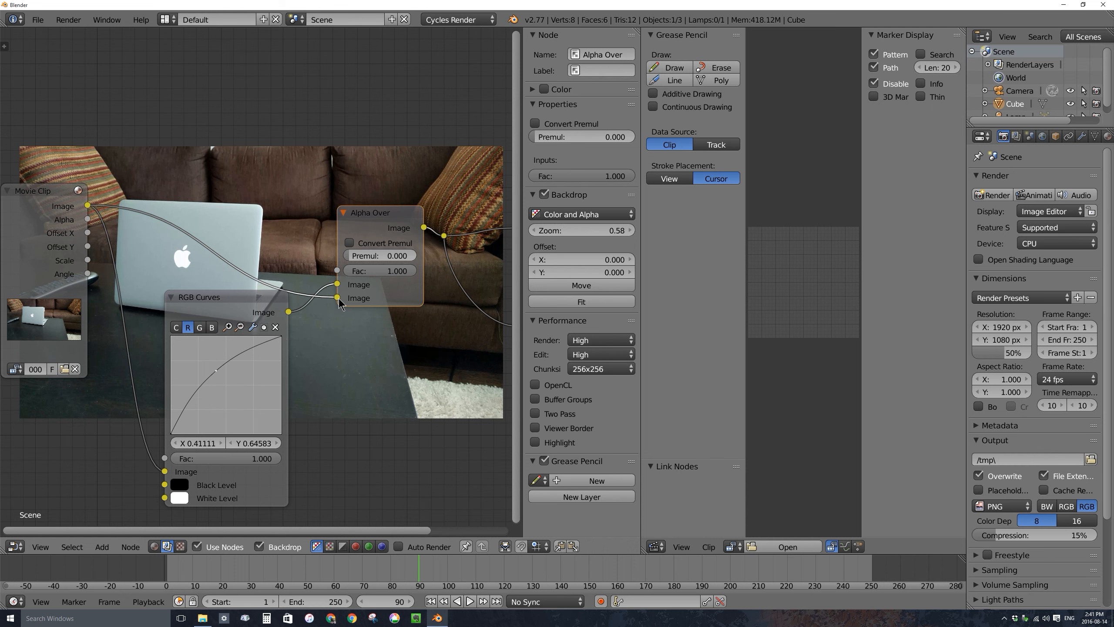
pyautogui.moveTo(338, 298); pyautogui.dragTo(337, 284)
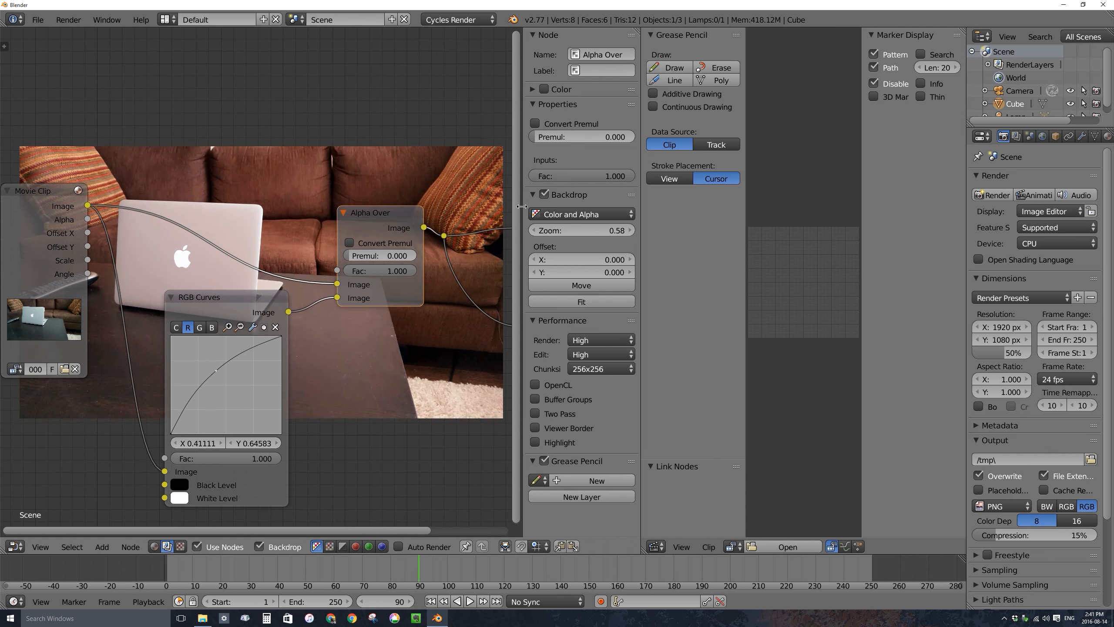
# - Widen the clip editor area and load the existing 0001.jpg clip into it
pyautogui.moveTo(521, 206)
pyautogui.mouseDown()
pyautogui.moveTo(505, 206)
pyautogui.moveTo(532, 206)
pyautogui.mouseUp()
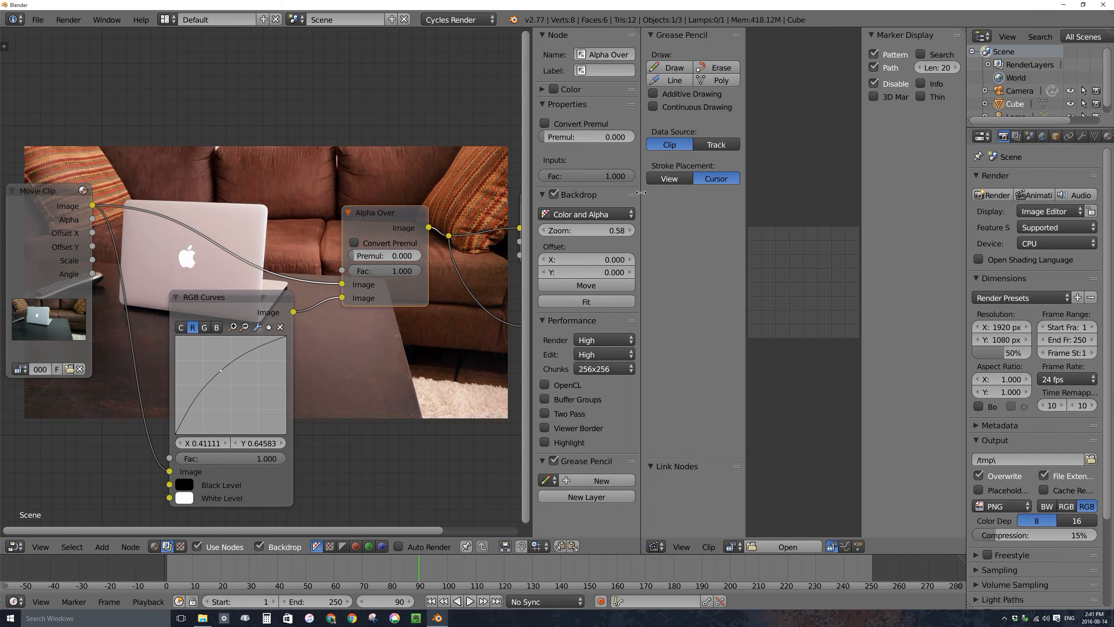
pyautogui.moveTo(641, 193); pyautogui.dragTo(370, 194)
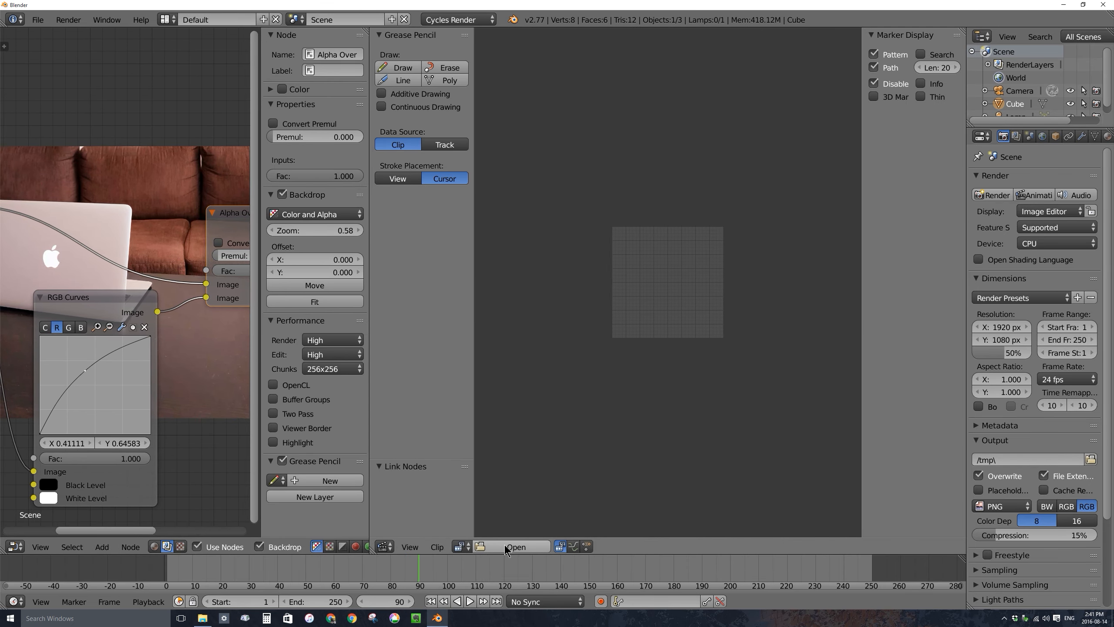
pyautogui.click(462, 546)
pyautogui.click(462, 547)
pyautogui.click(463, 547)
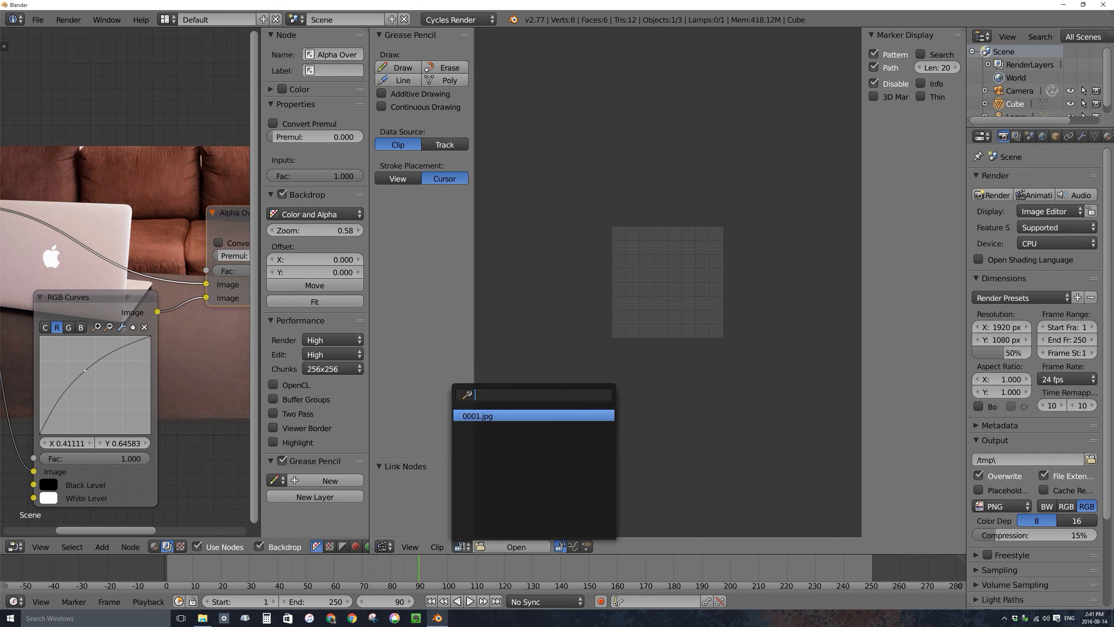
pyautogui.click(493, 415)
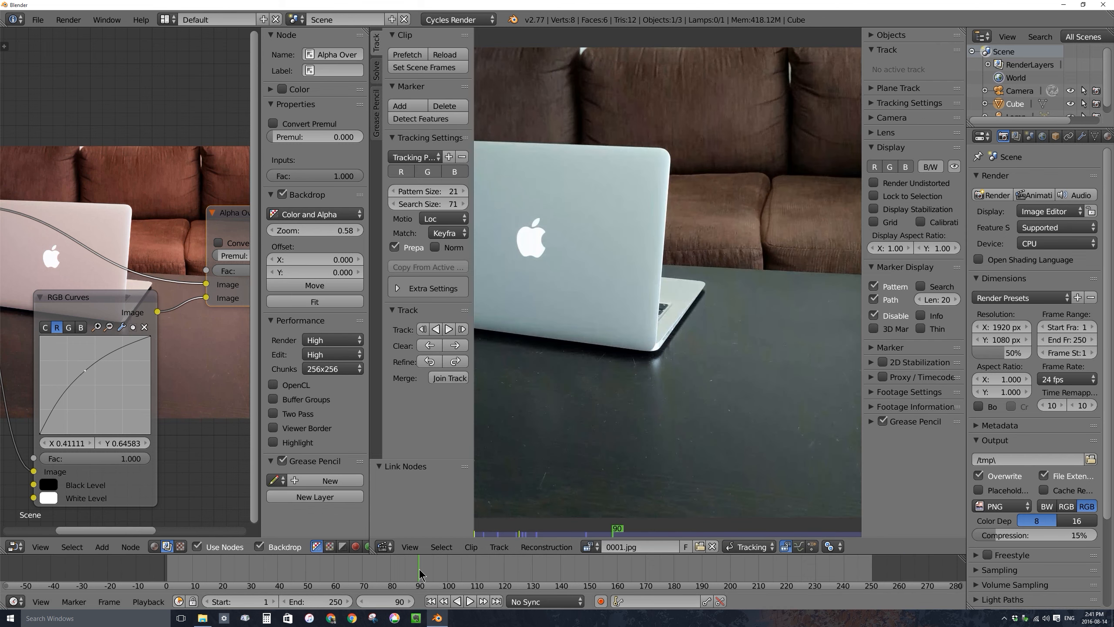
# - Go to frame 1 and switch the clip editor from Tracking to Mask mode
pyautogui.moveTo(419, 579); pyautogui.dragTo(167, 580)
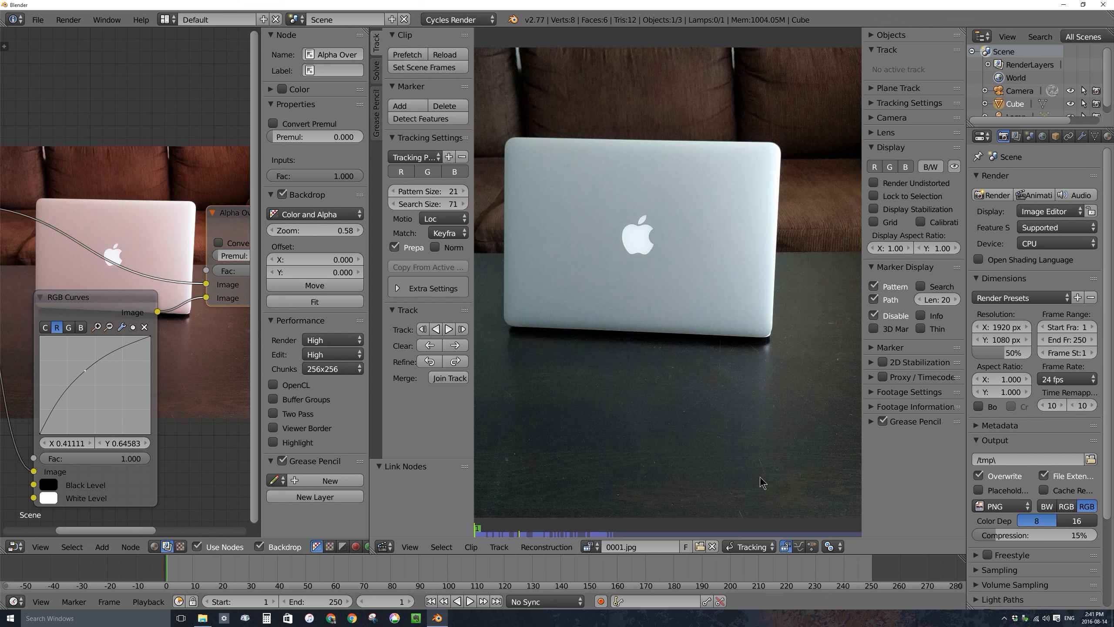
pyautogui.click(752, 548)
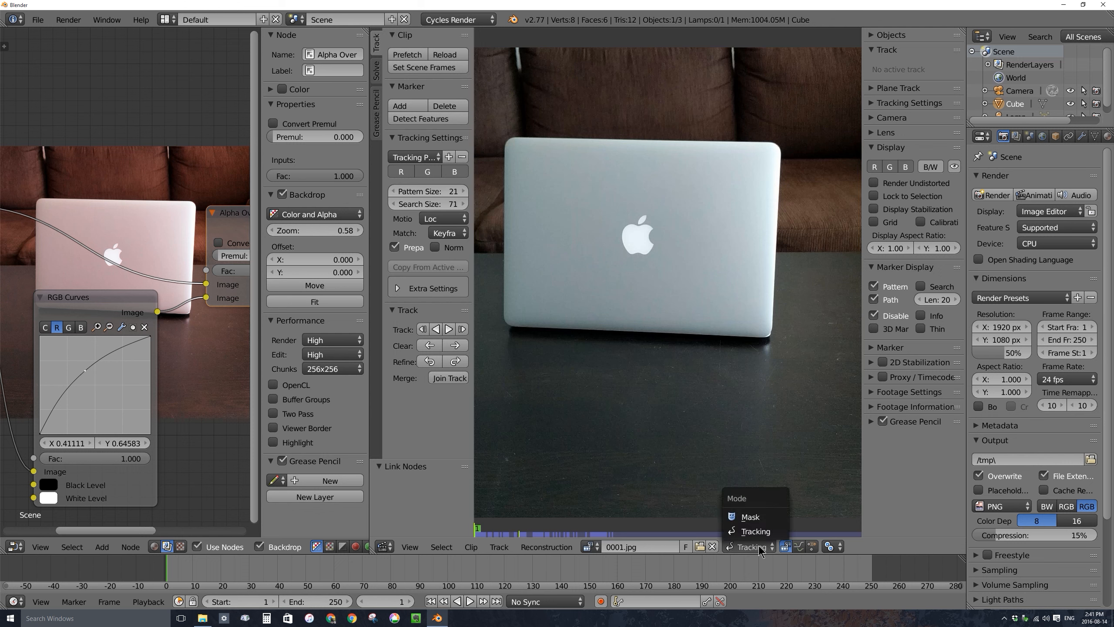
pyautogui.click(753, 518)
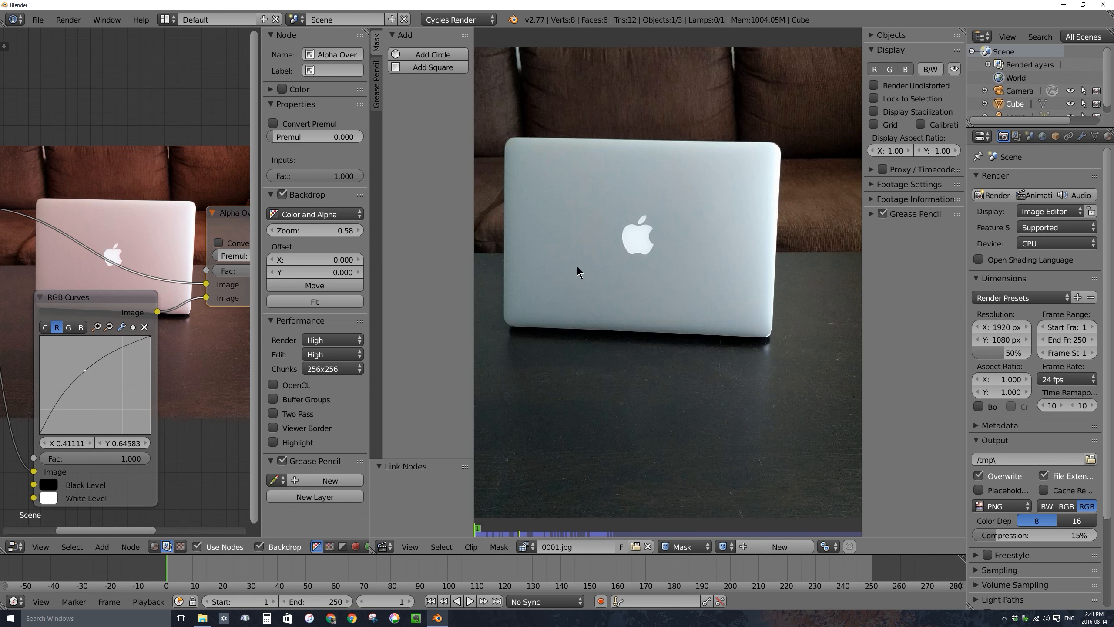
# - Draw an open mask spline point by point around the Apple logo on the laptop lid
pyautogui.keyDown('ctrl'); pyautogui.click(600, 199); pyautogui.keyUp('ctrl')
pyautogui.keyDown('ctrl'); pyautogui.click(656, 176); pyautogui.keyUp('ctrl')
pyautogui.keyDown('ctrl'); pyautogui.click(710, 211); pyautogui.keyUp('ctrl')
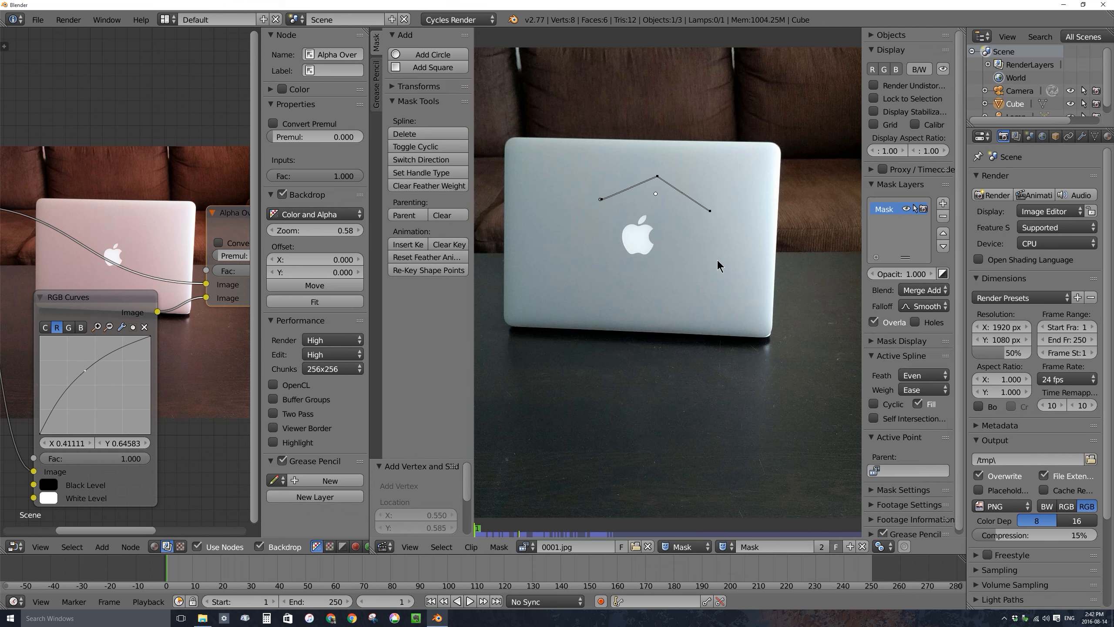
pyautogui.keyDown('ctrl'); pyautogui.click(717, 260); pyautogui.keyUp('ctrl')
pyautogui.keyDown('ctrl'); pyautogui.click(699, 287); pyautogui.keyUp('ctrl')
# - Undo all points of the hand-drawn mask spline
pyautogui.hotkey('ctrl', 'z')
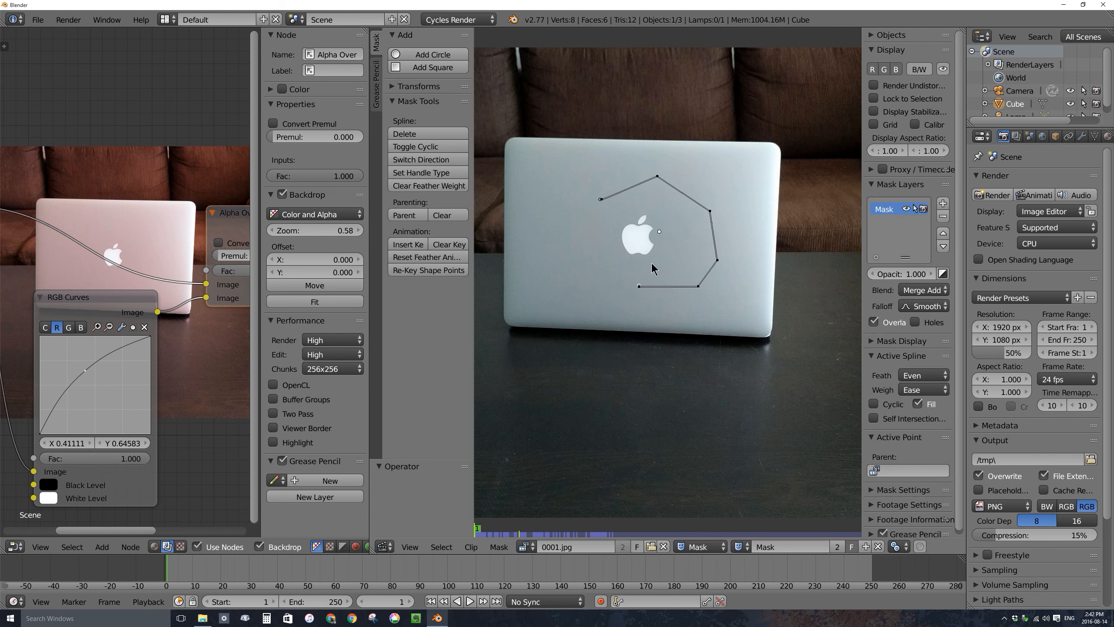
pyautogui.hotkey('ctrl', 'z')
pyautogui.hotkey('ctrl', 'z')
pyautogui.hotkey('ctrl', 'z')
pyautogui.hotkey('ctrl', 'z')
pyautogui.hotkey('ctrl', 'z')
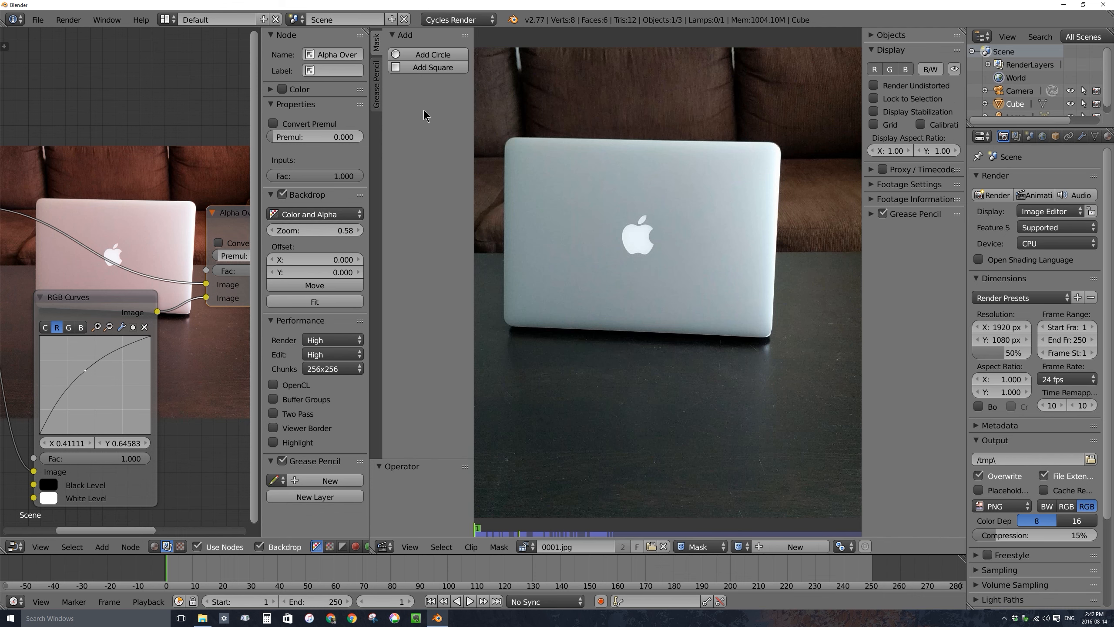
# - Place the 2D cursor at several spots on the laptop lid, ending on the Apple logo
pyautogui.click(628, 198)
pyautogui.click(677, 240)
pyautogui.click(707, 169)
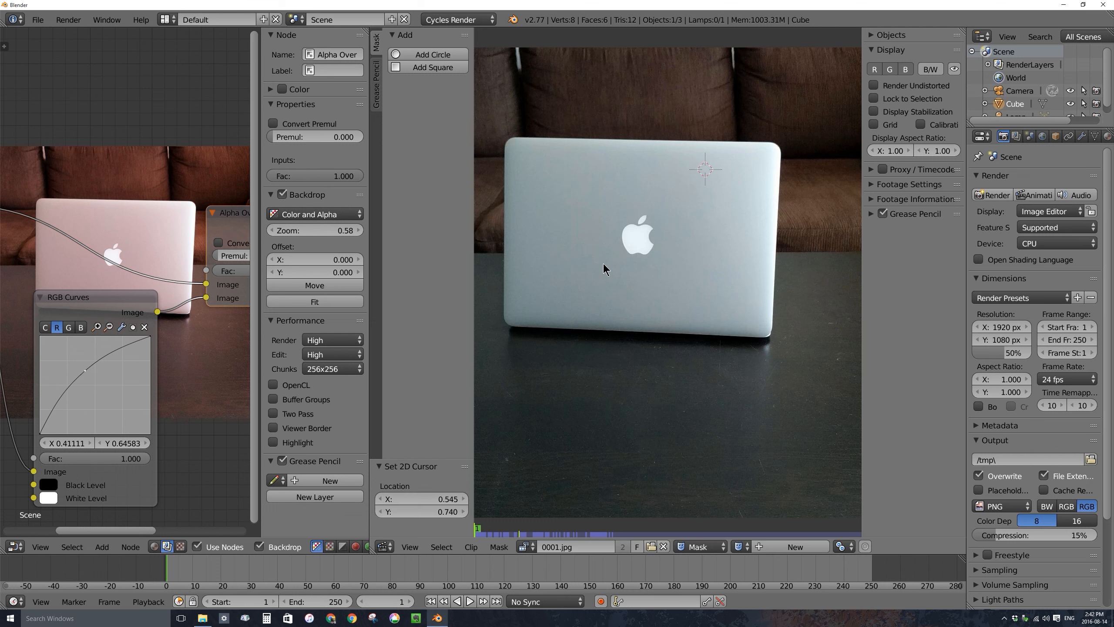
pyautogui.click(604, 263)
pyautogui.click(636, 237)
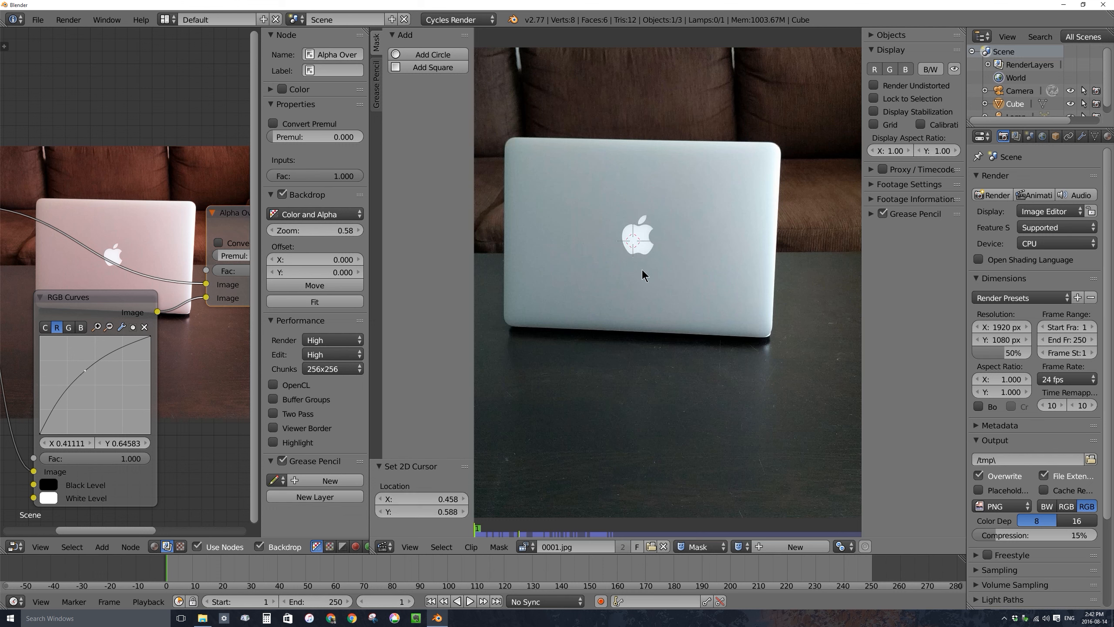
pyautogui.click(638, 239)
pyautogui.press('t')
pyautogui.press('t')
pyautogui.press('t')
pyautogui.press('t')
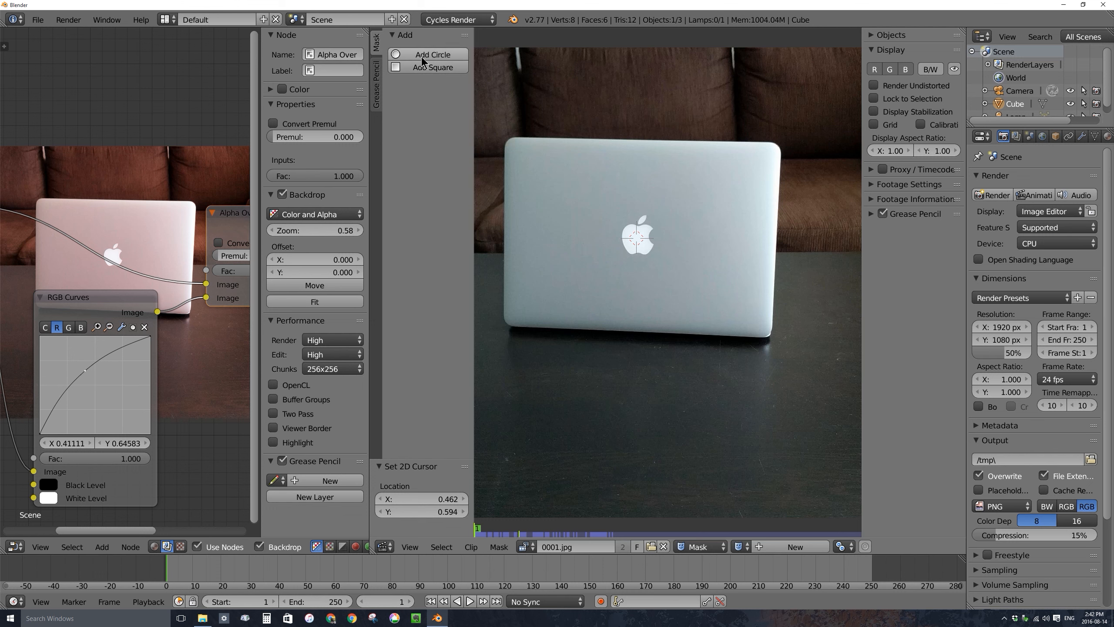
# - Place the 2D cursor at the center of the Apple logo and add a square mask spline there
pyautogui.click(626, 192)
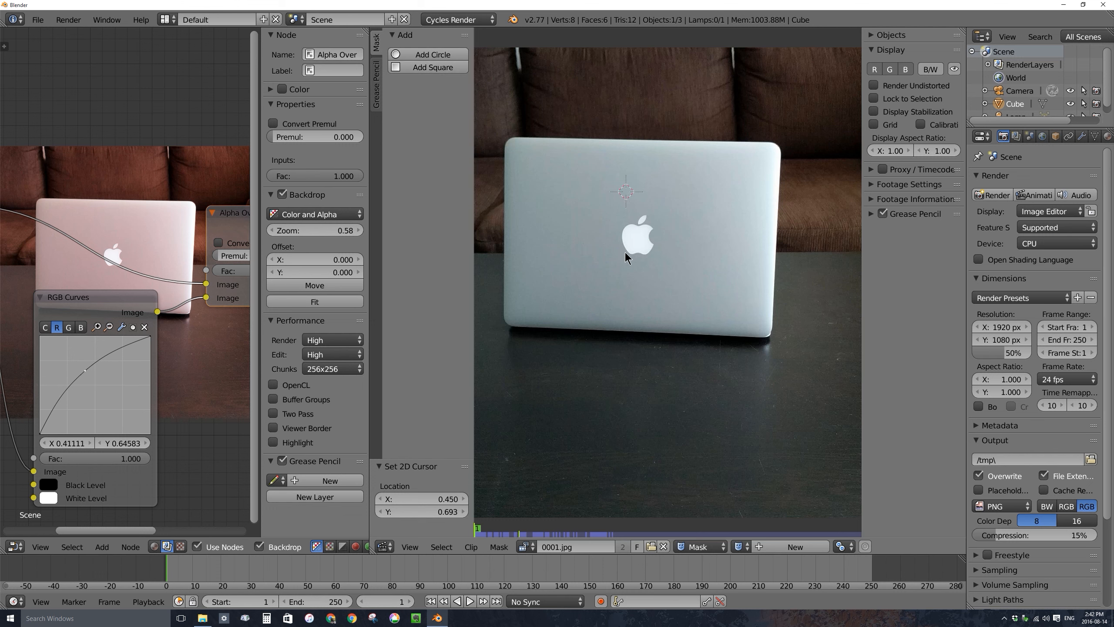
pyautogui.click(636, 239)
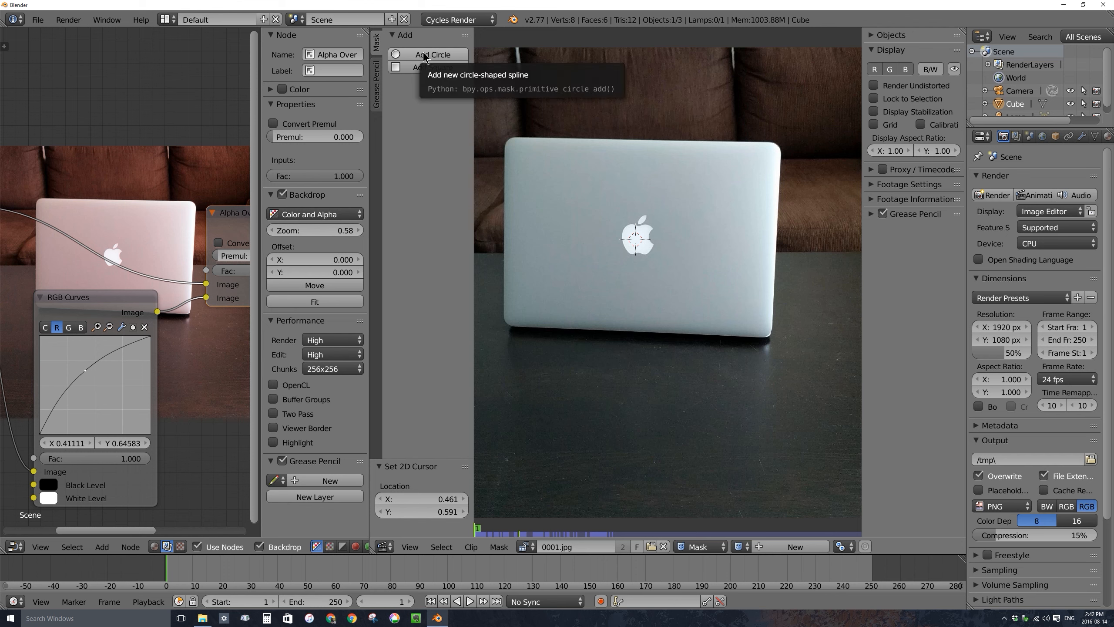
pyautogui.click(427, 67)
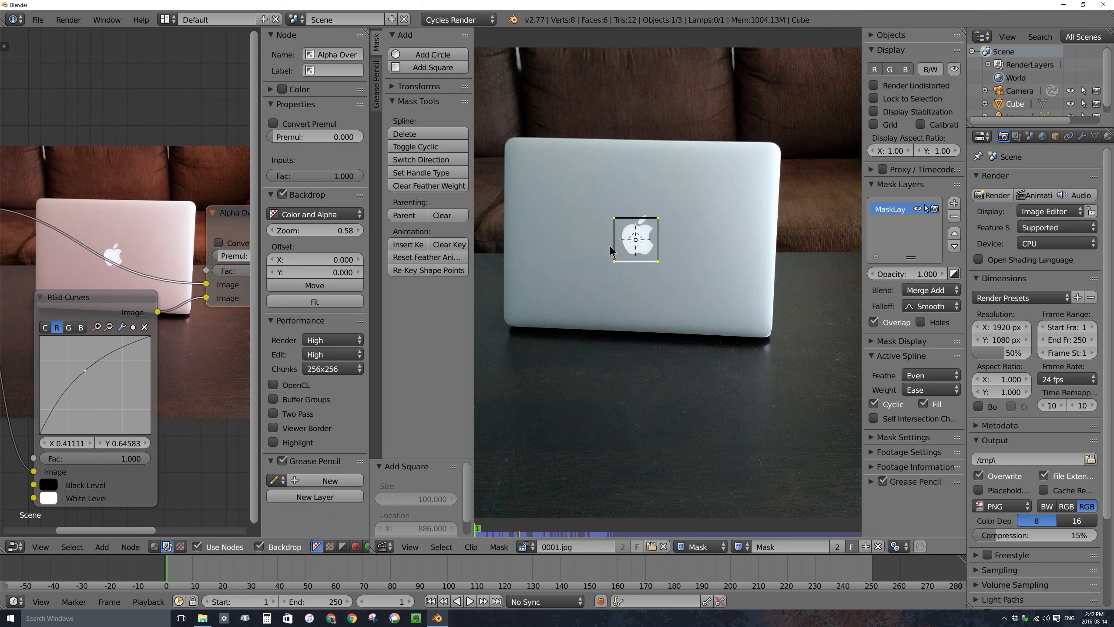
# - Try to scale and rotate the square mask with the current pivot point setting
pyautogui.press('s')
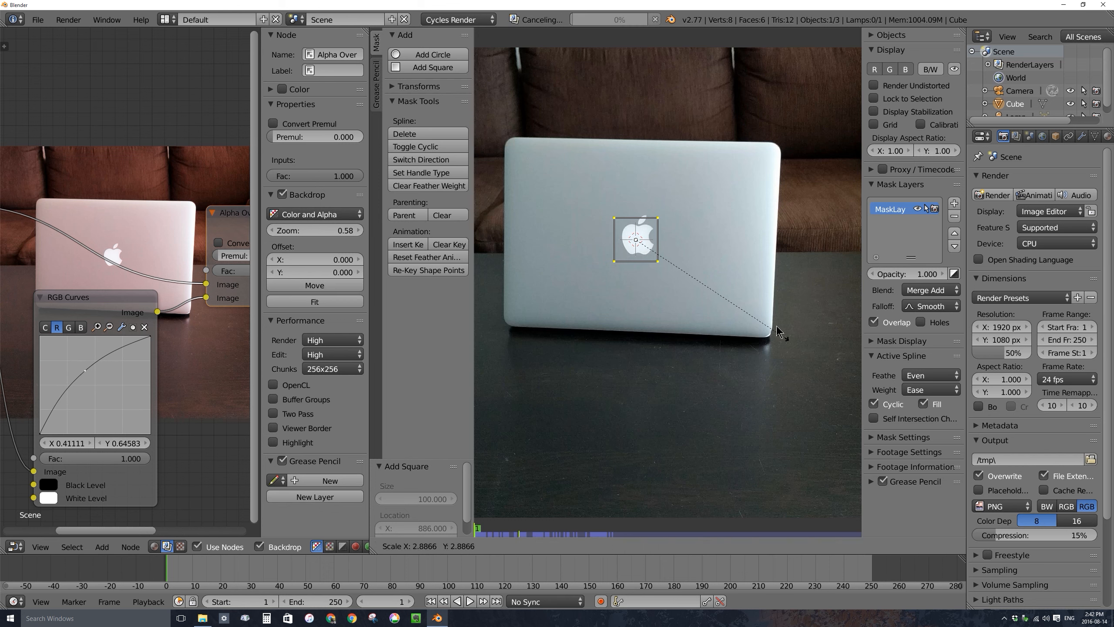
pyautogui.click(734, 297)
pyautogui.press('s')
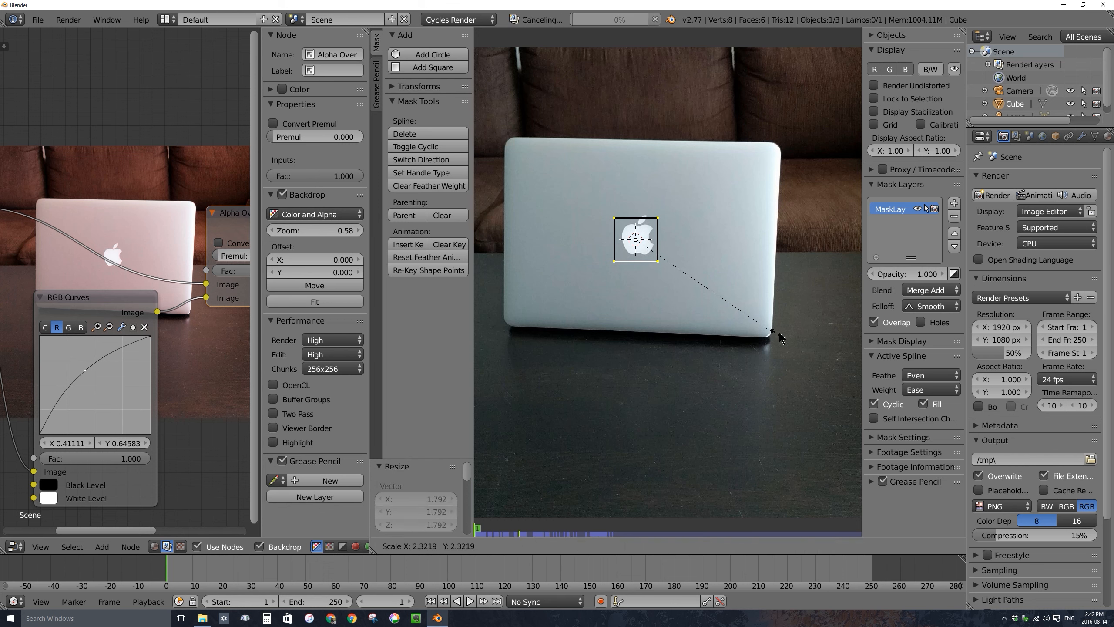
pyautogui.click(783, 338)
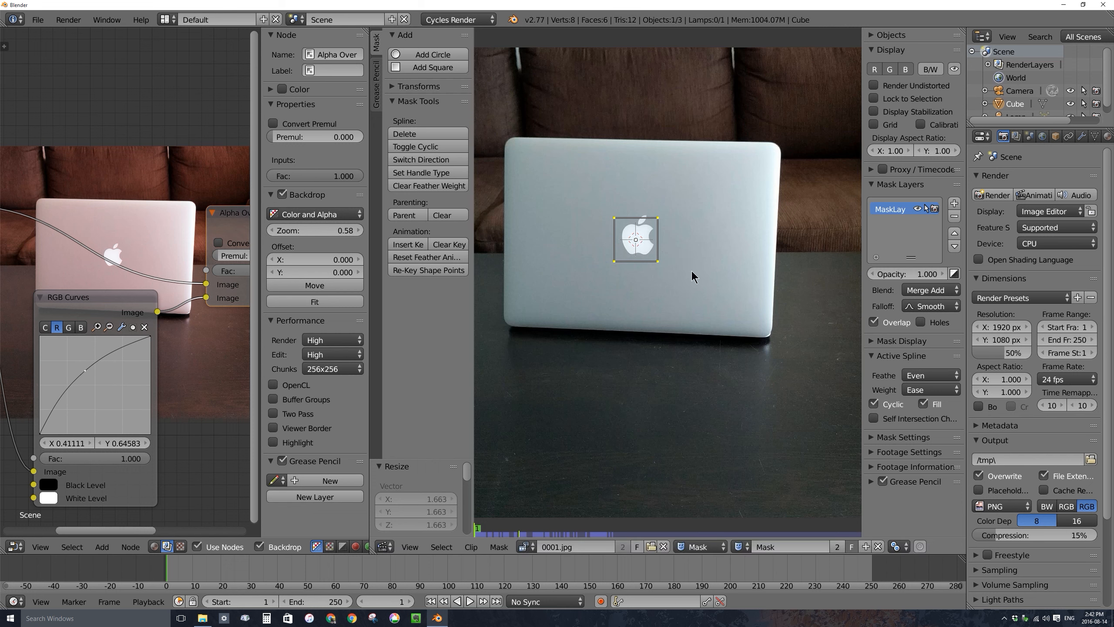
pyautogui.press('r')
pyautogui.click(663, 214)
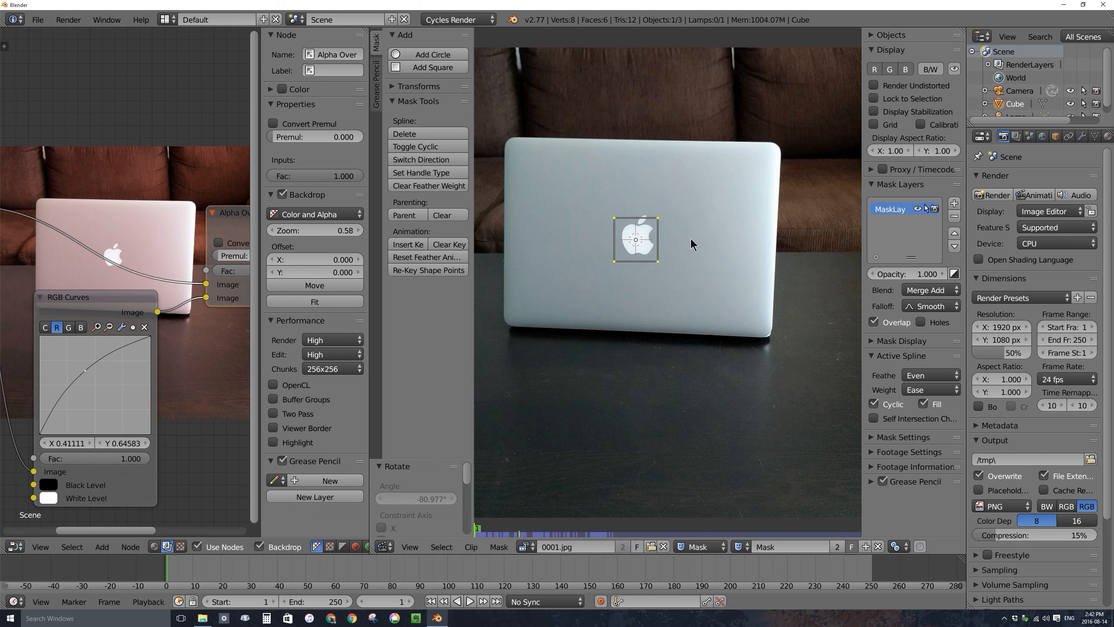
# - Set the clip editor's pivot point to Median Point
pyautogui.click(898, 547)
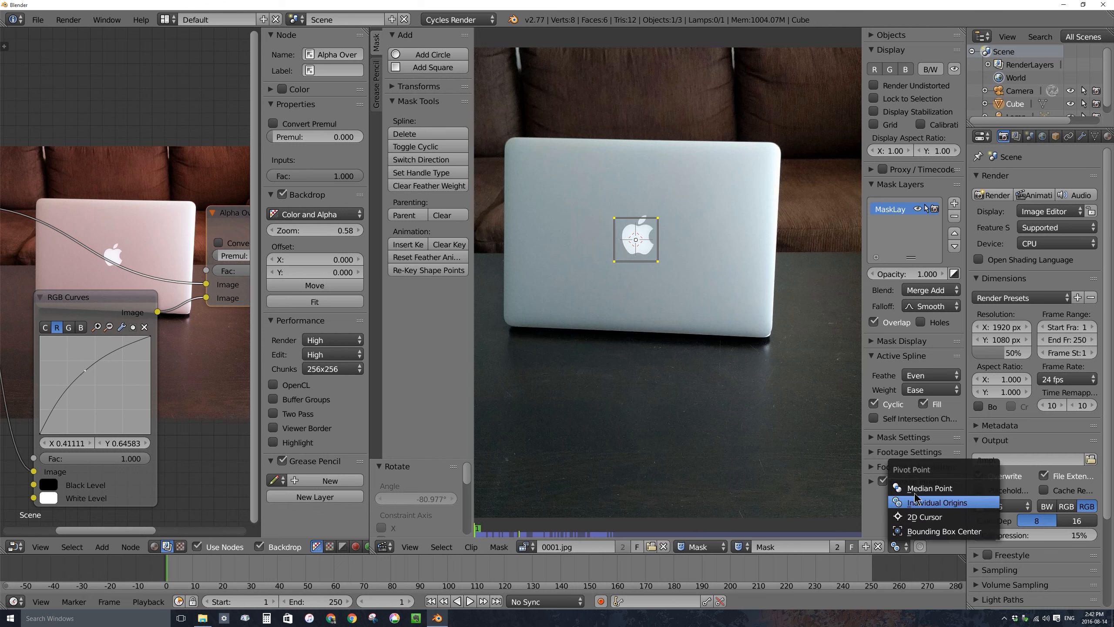
pyautogui.click(897, 546)
pyautogui.click(926, 503)
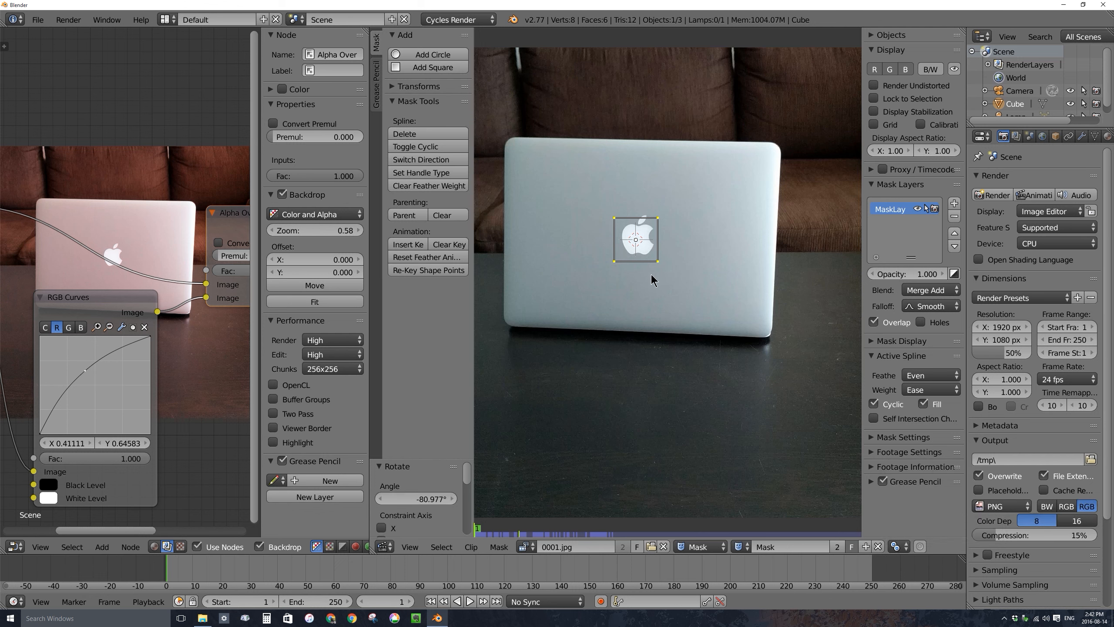
pyautogui.click(896, 546)
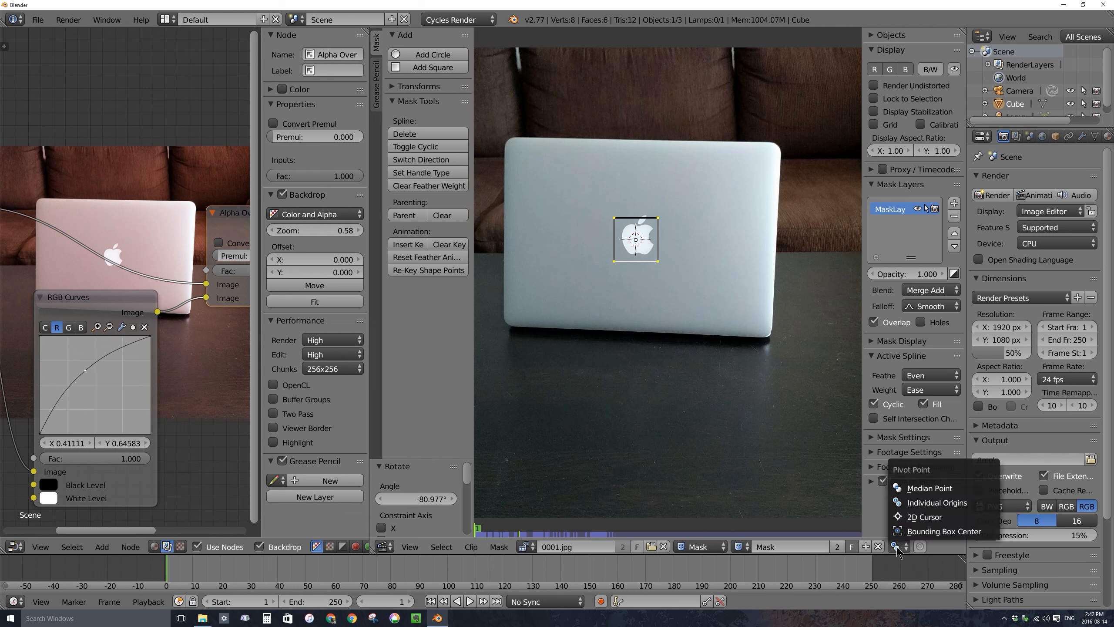
pyautogui.click(919, 488)
# - Scale the square mask up slightly and move it by about X 0.001, Y 0.003 to frame the Apple logo
pyautogui.press('s')
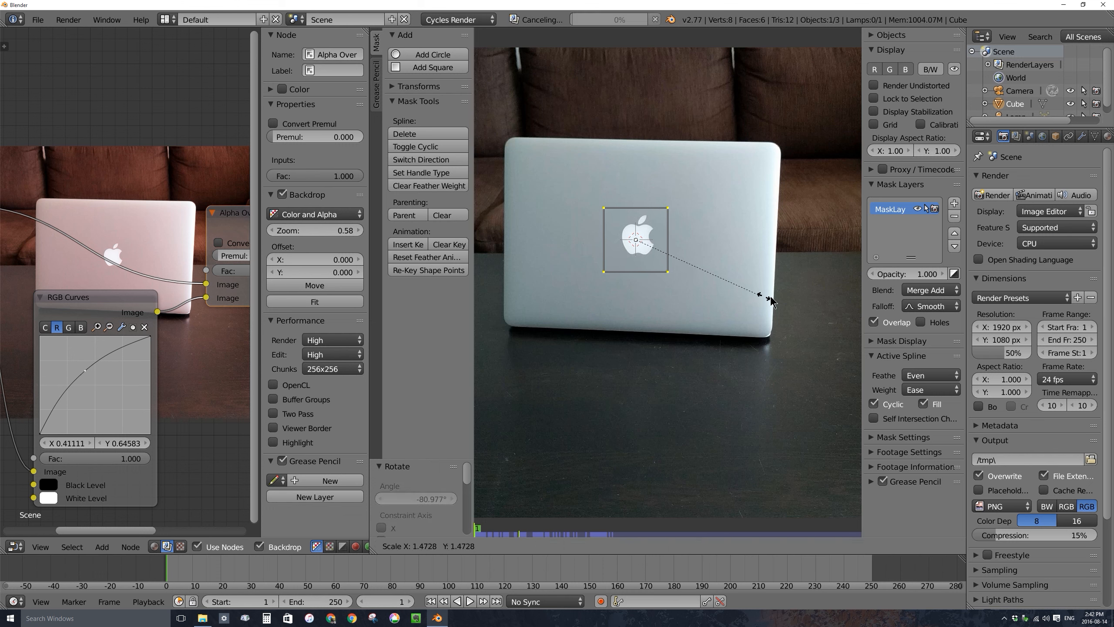
pyautogui.click(733, 298)
pyautogui.press('g')
pyautogui.click(666, 303)
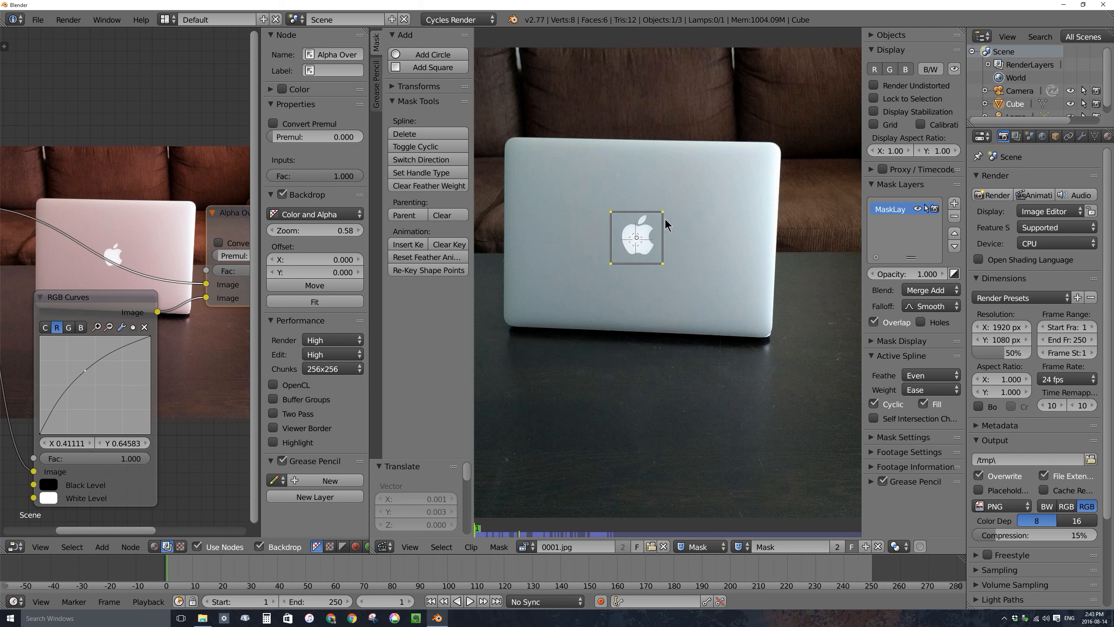
# - Pull a rounded feather outline outward around the square mask from its lower-right corner
pyautogui.keyDown('shift'); pyautogui.moveTo(664, 268); pyautogui.dragTo(680, 279); pyautogui.keyUp('shift')
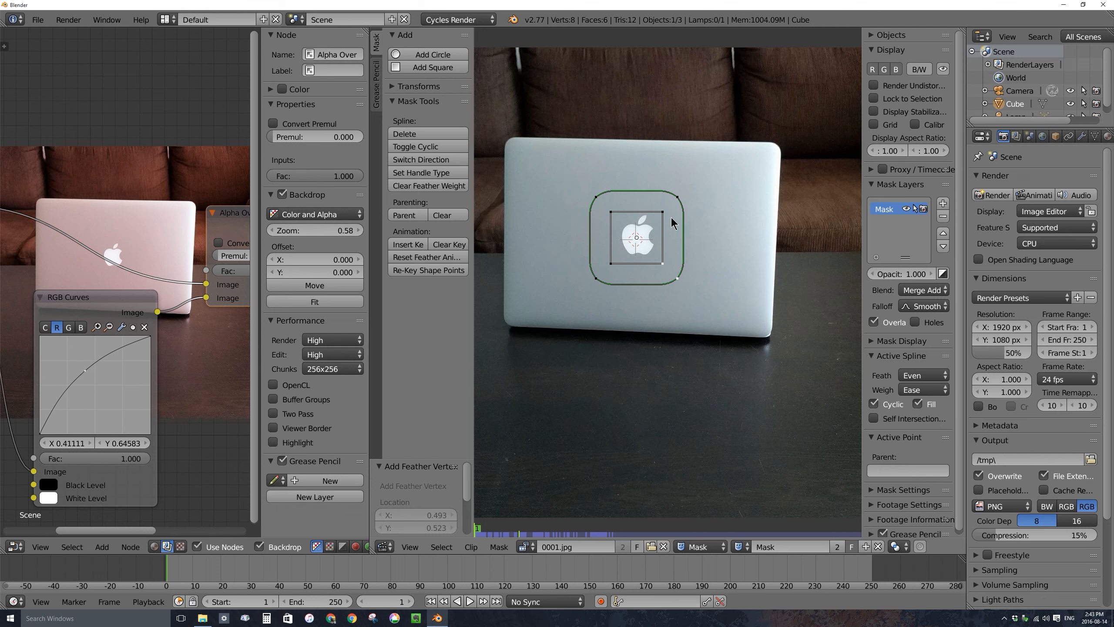
# - Reshape the feather outline by moving its four corner points in close around the square mask
pyautogui.moveTo(676, 200)
pyautogui.mouseDown()
pyautogui.moveTo(674, 215)
pyautogui.moveTo(704, 182)
pyautogui.moveTo(666, 213)
pyautogui.moveTo(682, 192)
pyautogui.mouseUp()
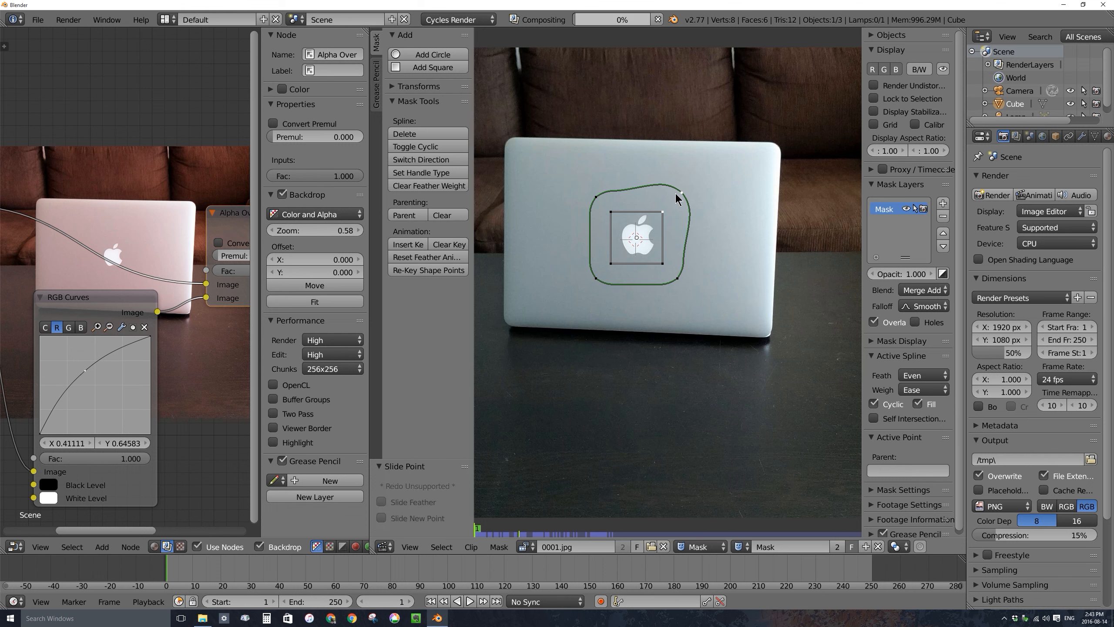
pyautogui.moveTo(597, 198); pyautogui.dragTo(588, 189)
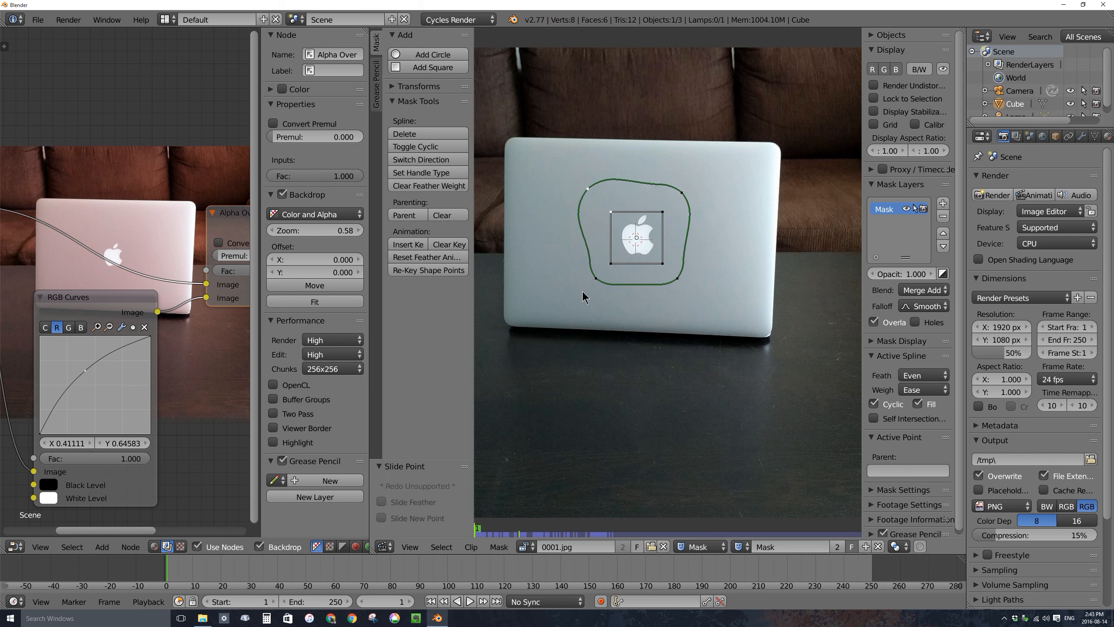
pyautogui.moveTo(596, 278); pyautogui.dragTo(604, 271)
pyautogui.moveTo(592, 192); pyautogui.dragTo(609, 210)
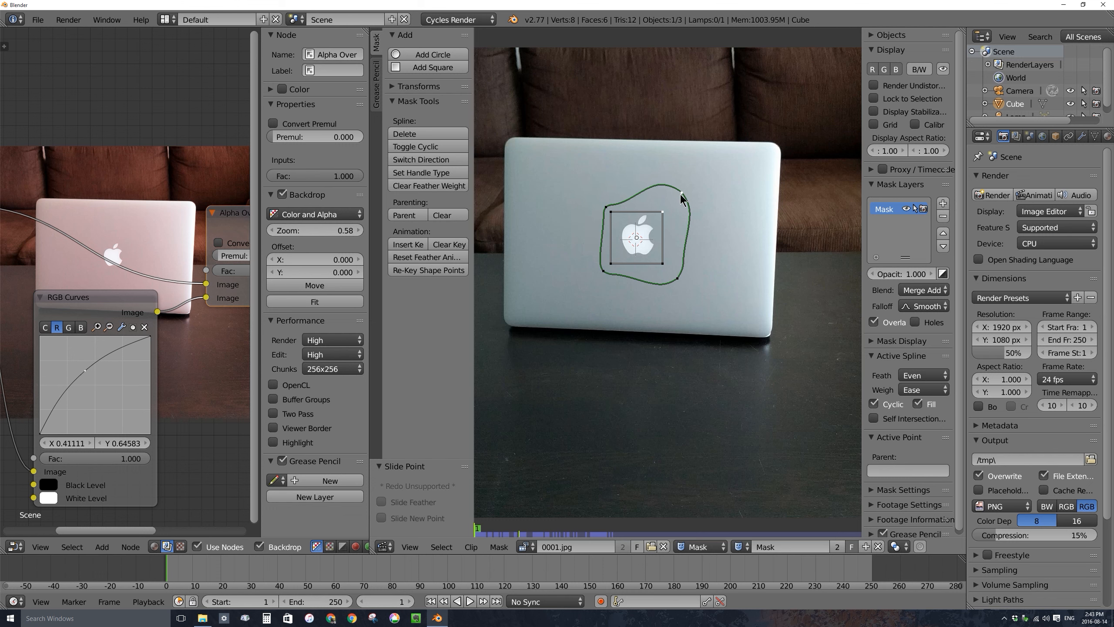
pyautogui.moveTo(683, 193)
pyautogui.mouseDown()
pyautogui.moveTo(667, 210)
pyautogui.moveTo(675, 205)
pyautogui.mouseUp()
pyautogui.moveTo(678, 285); pyautogui.dragTo(671, 274)
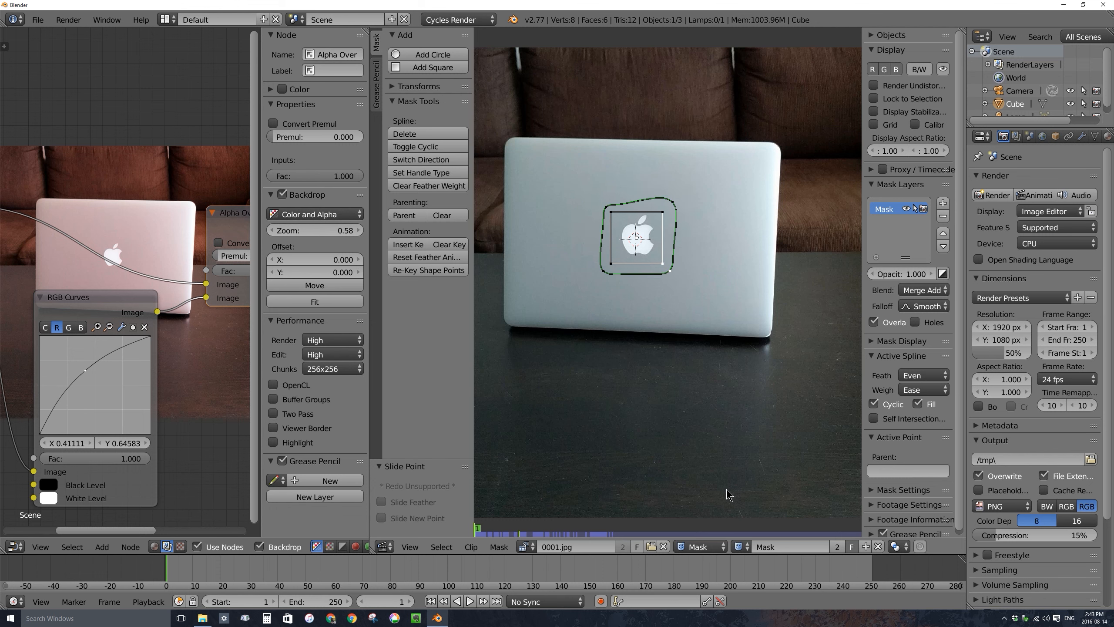
# - Rename the mask to apple-mask
pyautogui.click(786, 546)
pyautogui.write('apple-mask')
pyautogui.press('Return')
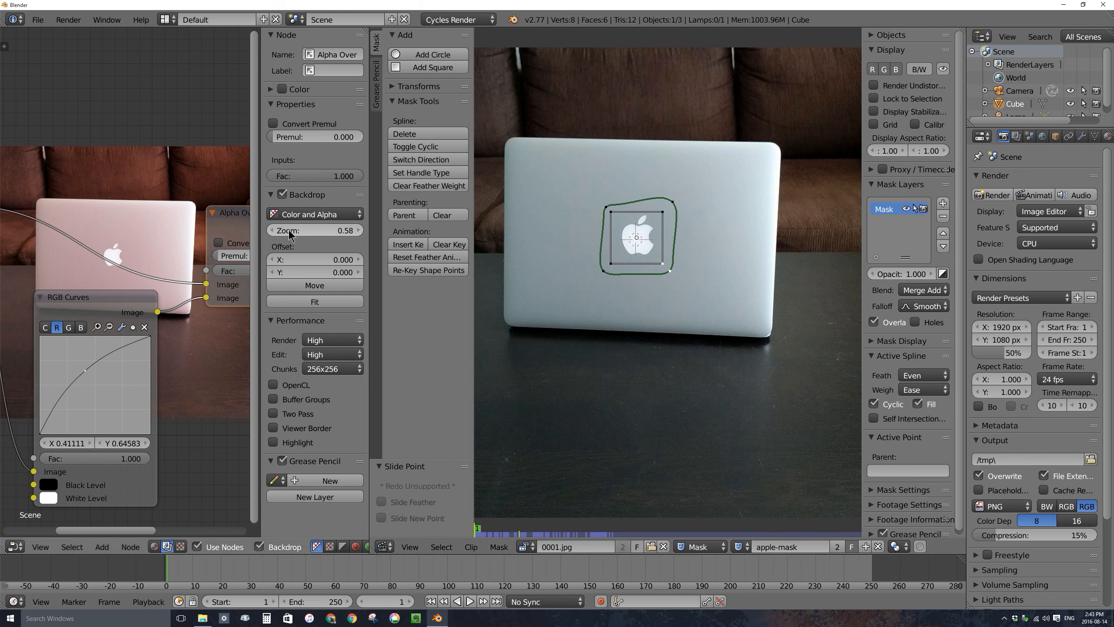
# - Widen the node editor area and add a Mask input node above the Alpha Over node
pyautogui.moveTo(370, 193); pyautogui.dragTo(677, 196)
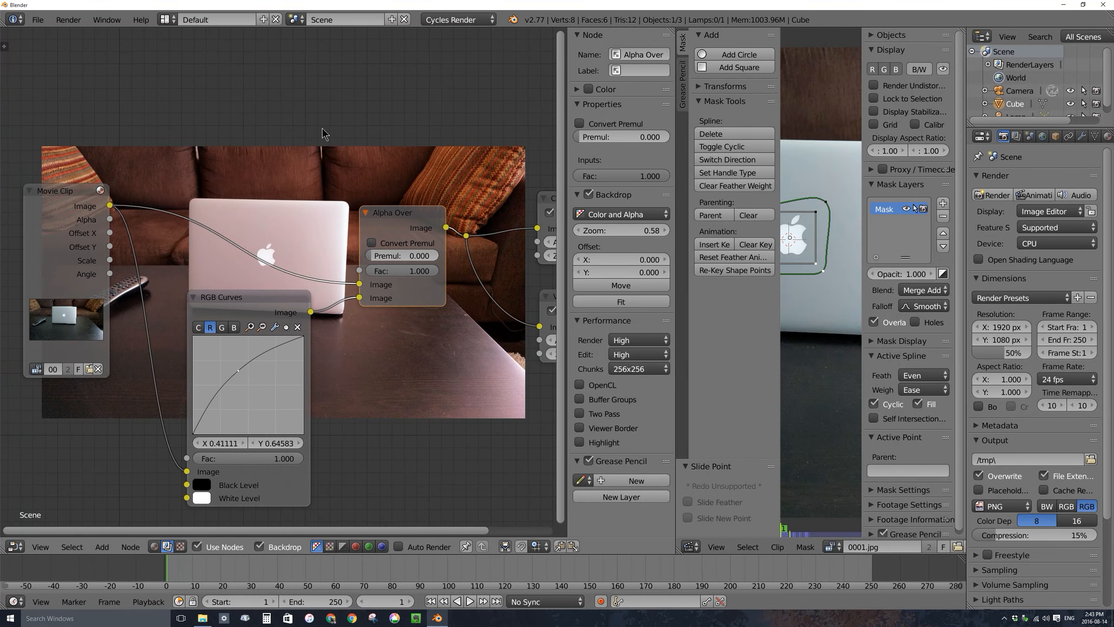
pyautogui.hotkey('shift', 'a')
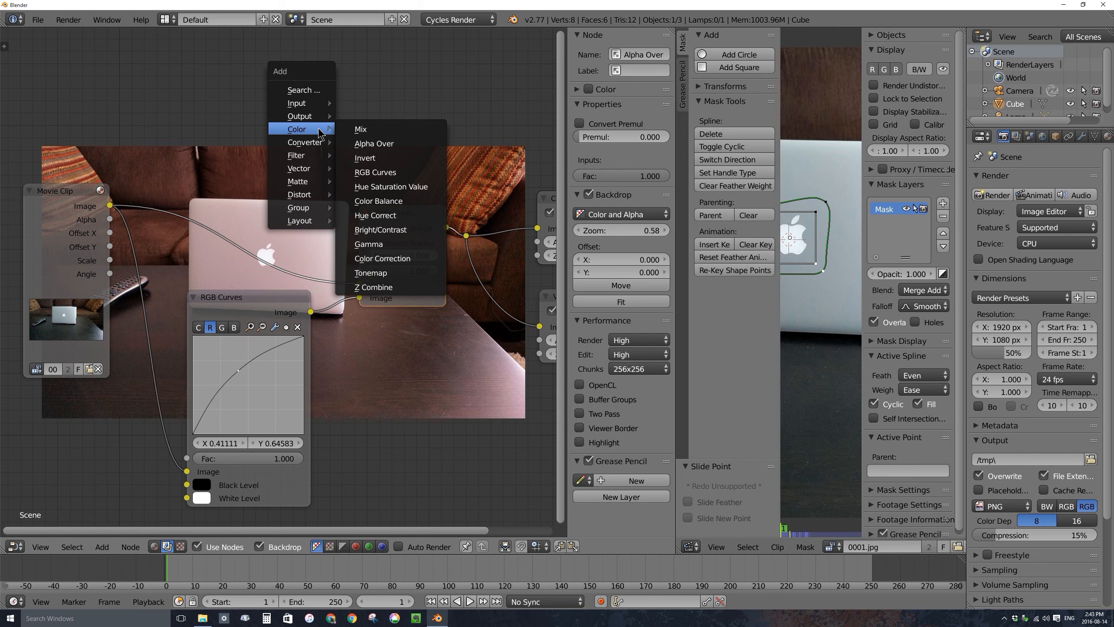
pyautogui.moveTo(313, 104)
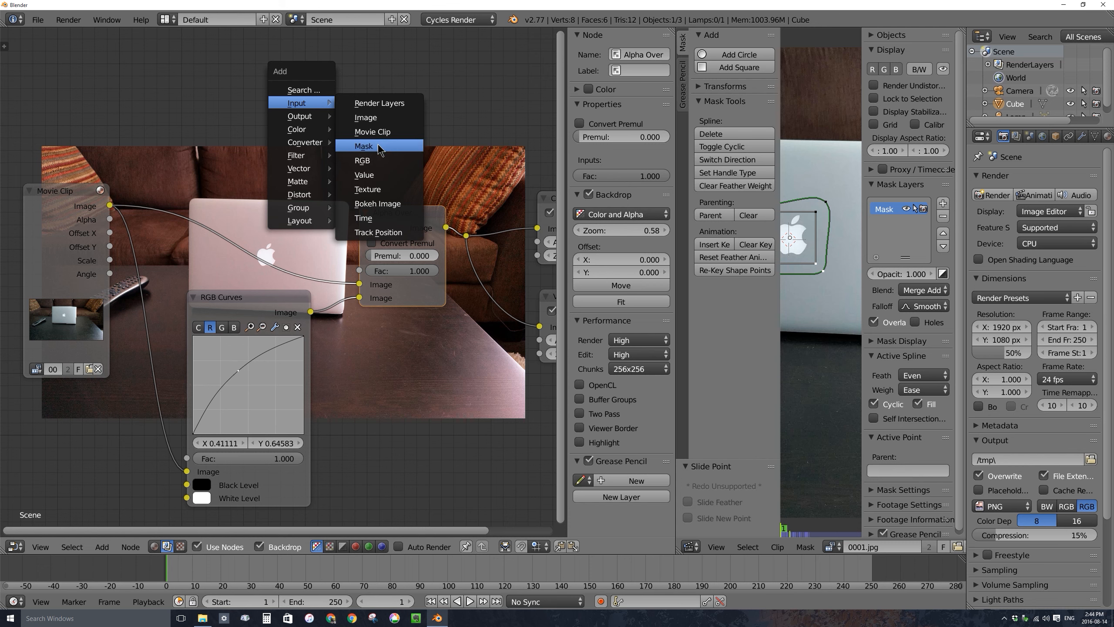
pyautogui.click(365, 146)
pyautogui.click(376, 160)
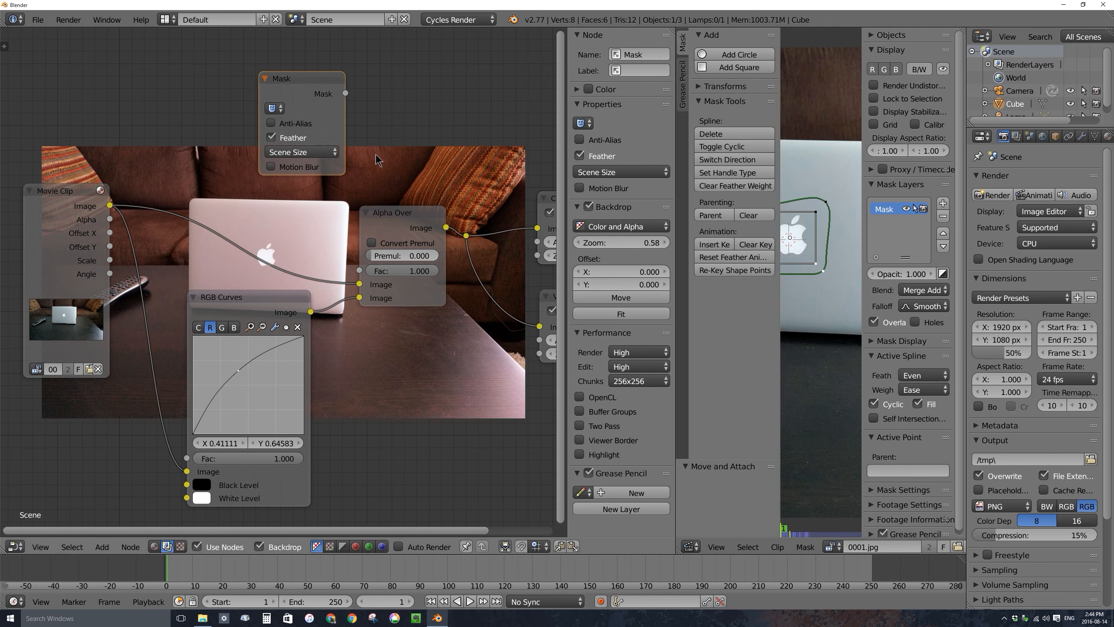
# - Assign apple-mask to the Mask node and connect its Mask output to the Alpha Over node's Fac input
pyautogui.moveTo(346, 93); pyautogui.dragTo(361, 128)
pyautogui.click(273, 108)
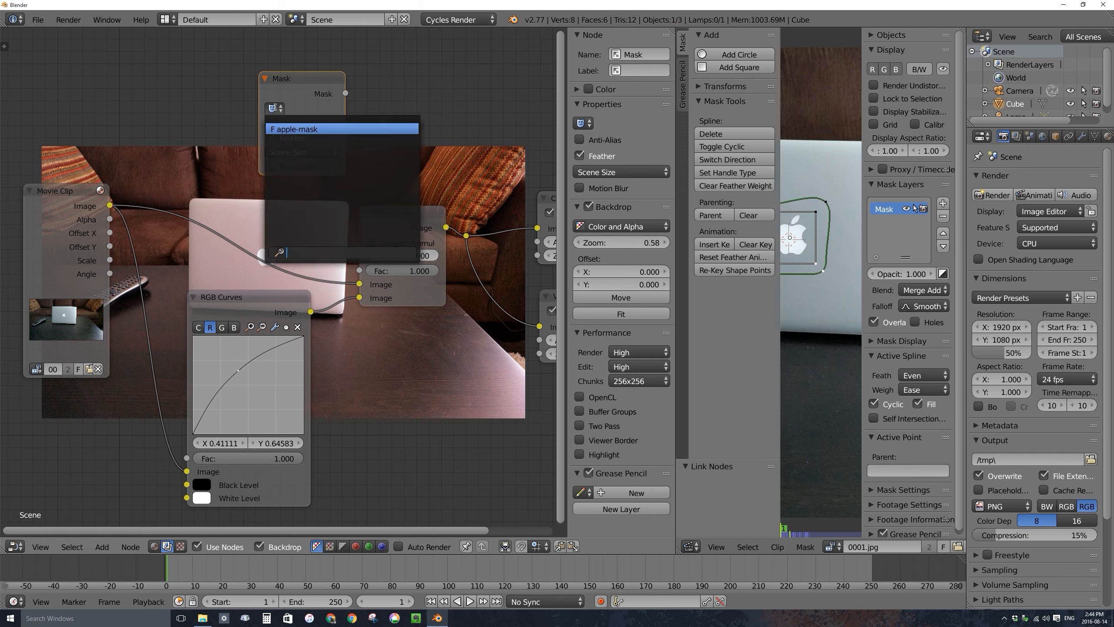
pyautogui.click(287, 128)
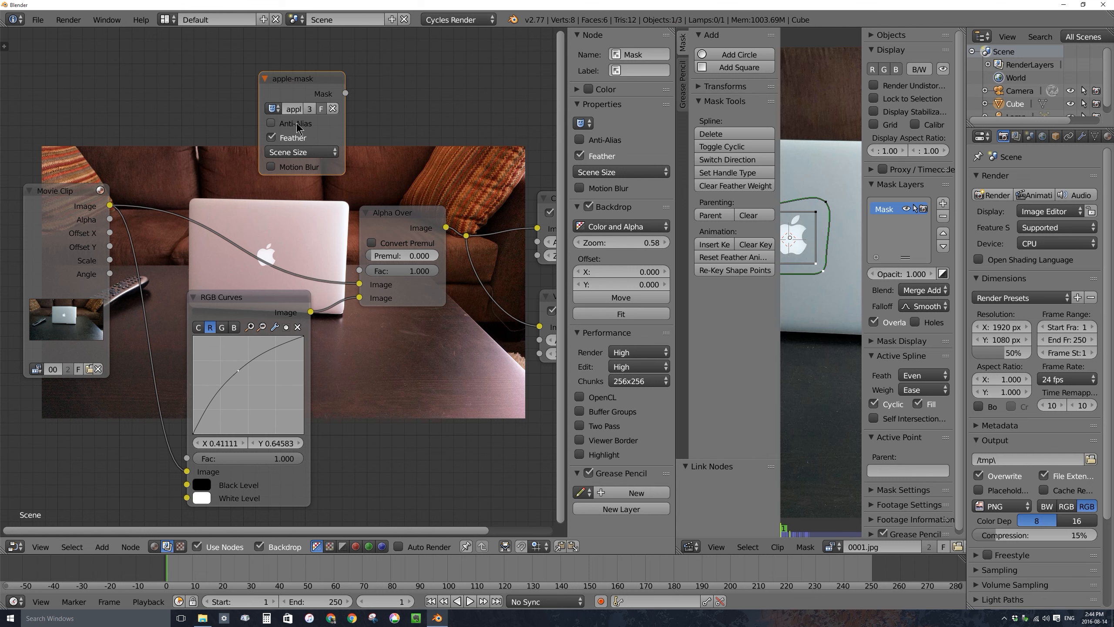
pyautogui.moveTo(346, 93); pyautogui.dragTo(361, 270)
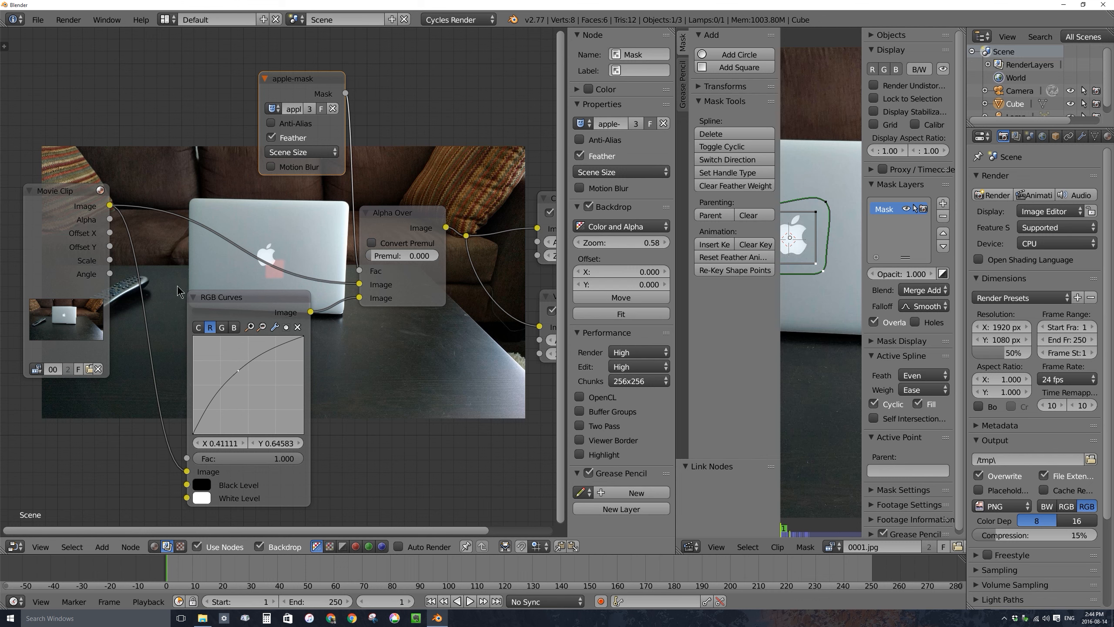
# - Nudge the RGB Curves node slightly and set the render resolution percentage to 100%
pyautogui.moveTo(245, 303); pyautogui.dragTo(244, 304)
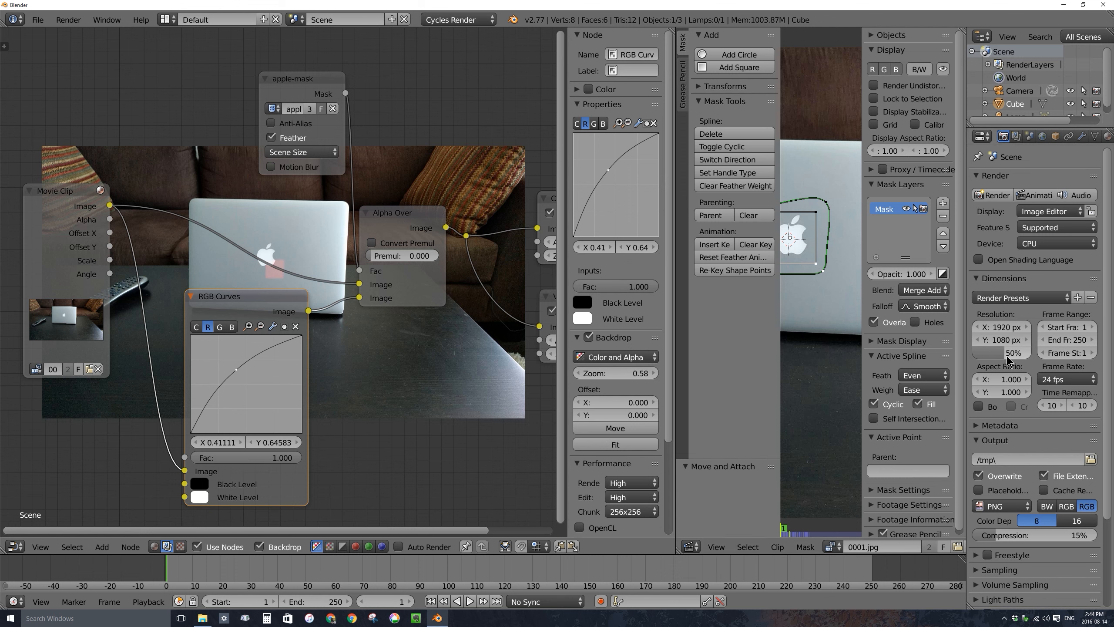
pyautogui.moveTo(1000, 357); pyautogui.dragTo(1026, 357)
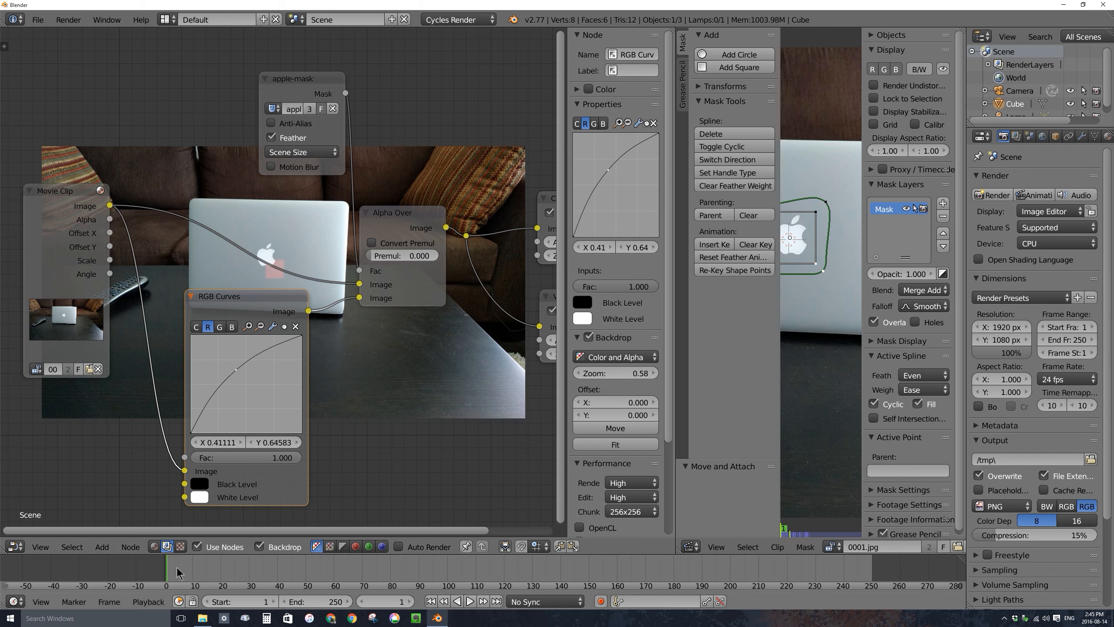
# - Play the animation briefly to check the masked color effect, returning to the start of the timeline
pyautogui.hotkey('alt', 'a')
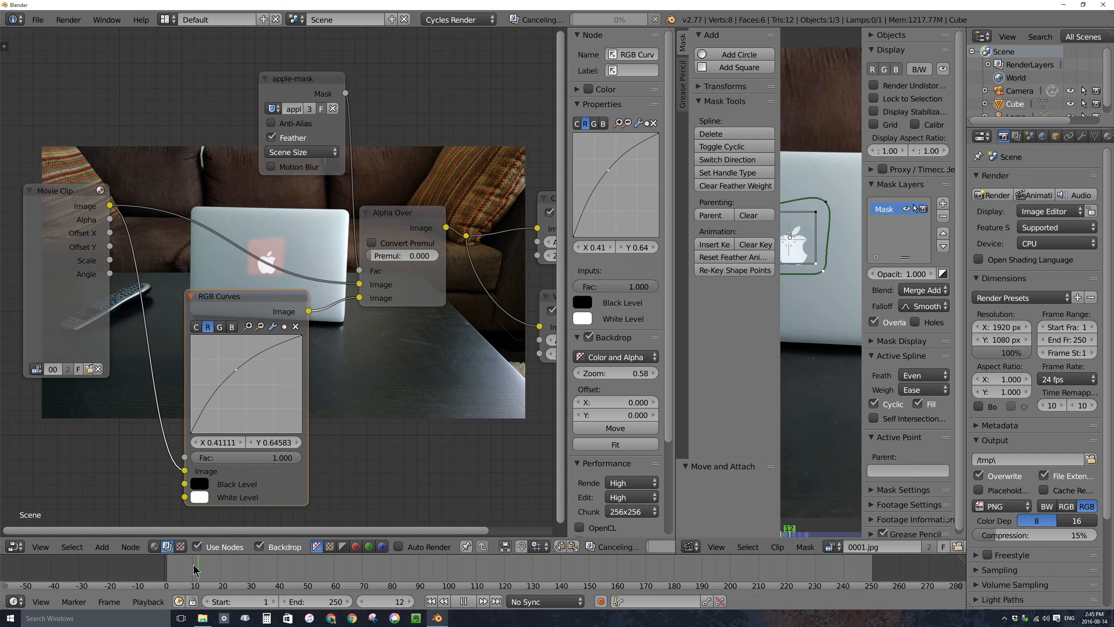
pyautogui.click(169, 572)
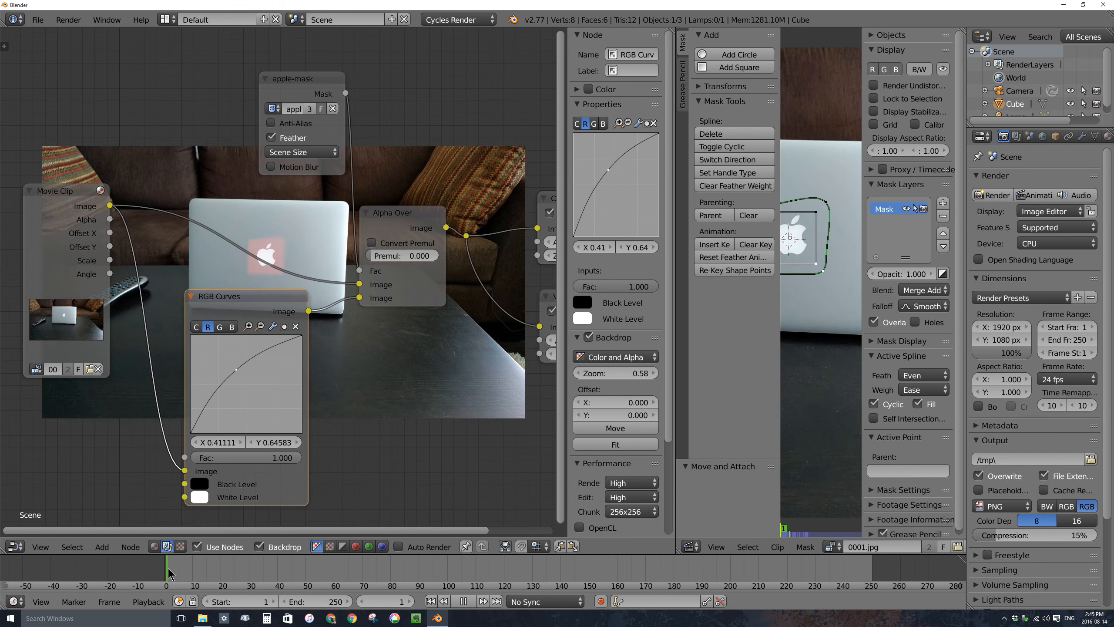
pyautogui.hotkey('alt', 'a')
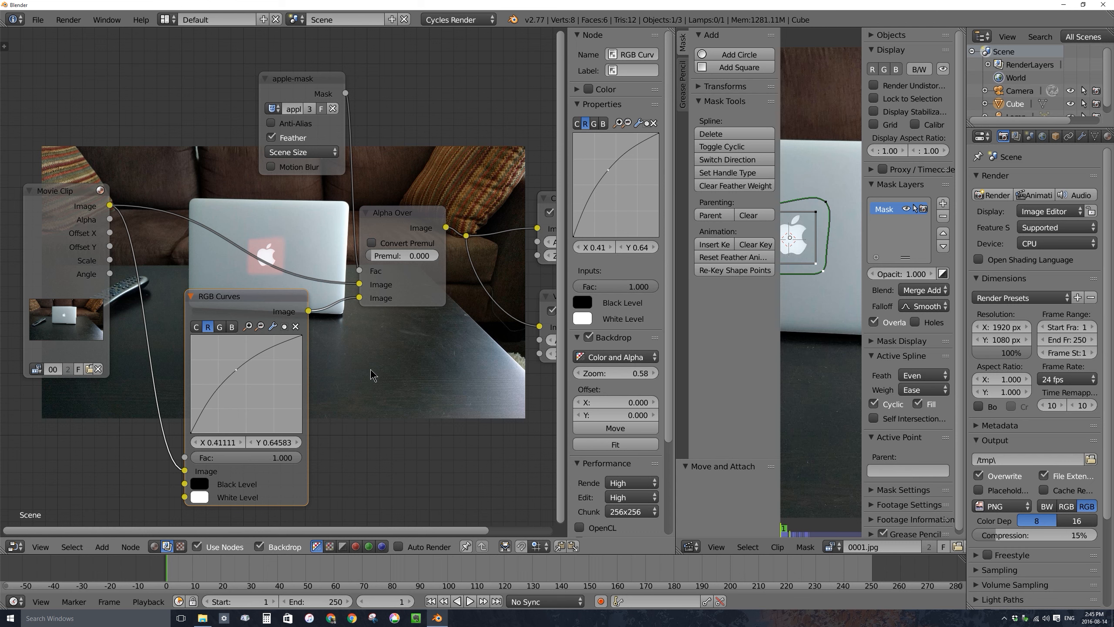
# - Collapse the RGB Curves node and move it close beside the Movie Clip node
pyautogui.click(191, 297)
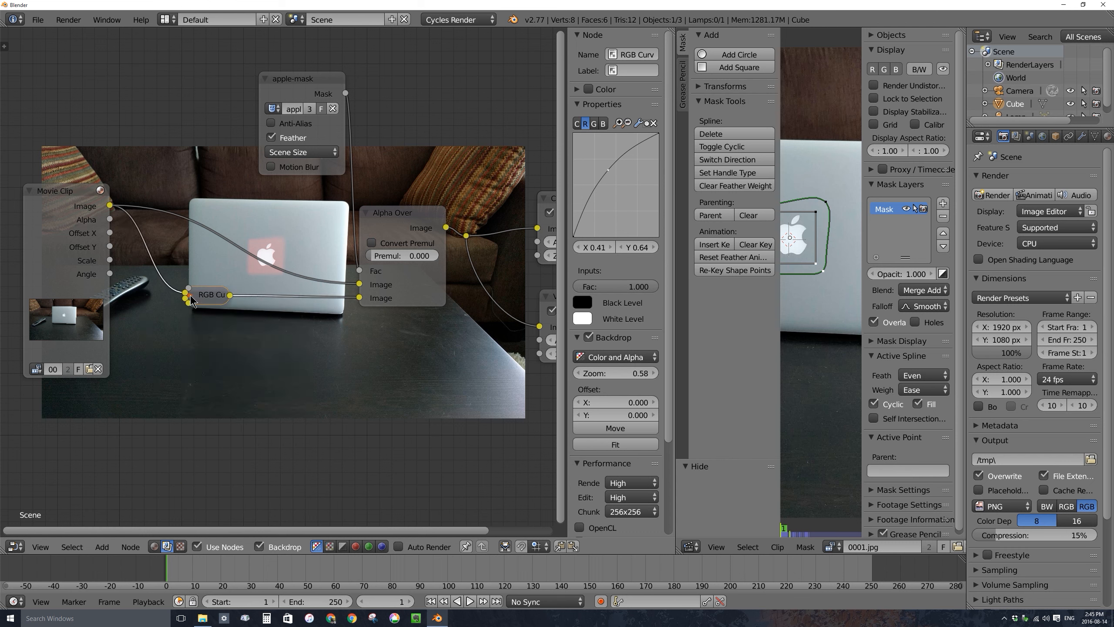
pyautogui.click(190, 297)
pyautogui.click(190, 296)
pyautogui.moveTo(209, 296); pyautogui.dragTo(159, 293)
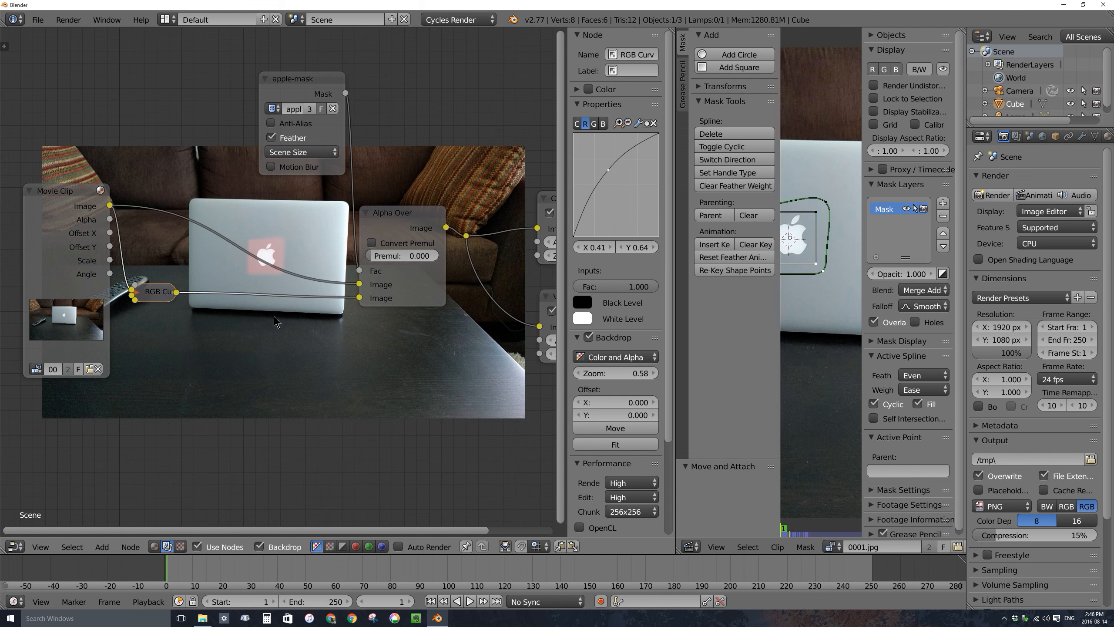
# - Add a Pixelate filter node on the link between the RGB Curves and Alpha Over nodes, placed slightly below it
pyautogui.hotkey('shift', 'a')
pyautogui.moveTo(269, 323)
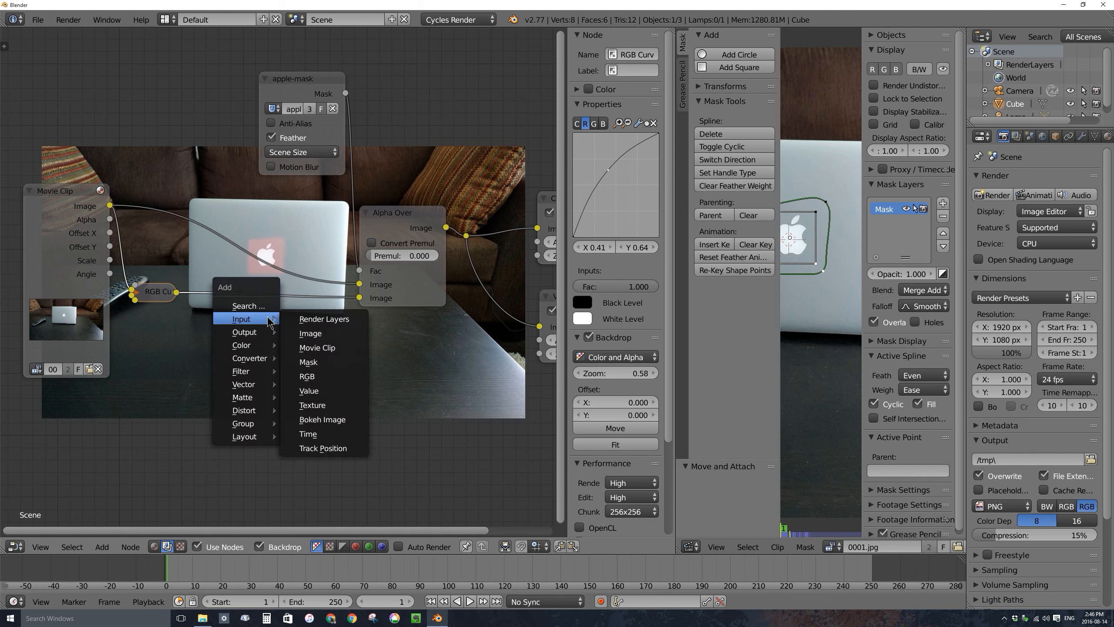
pyautogui.moveTo(248, 376)
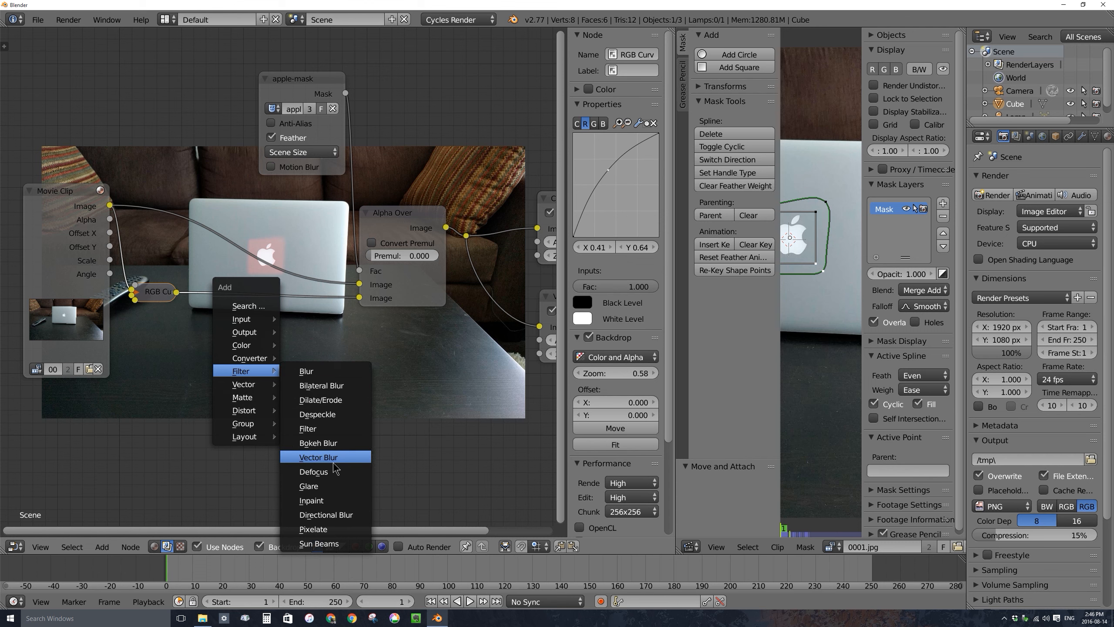
pyautogui.click(326, 530)
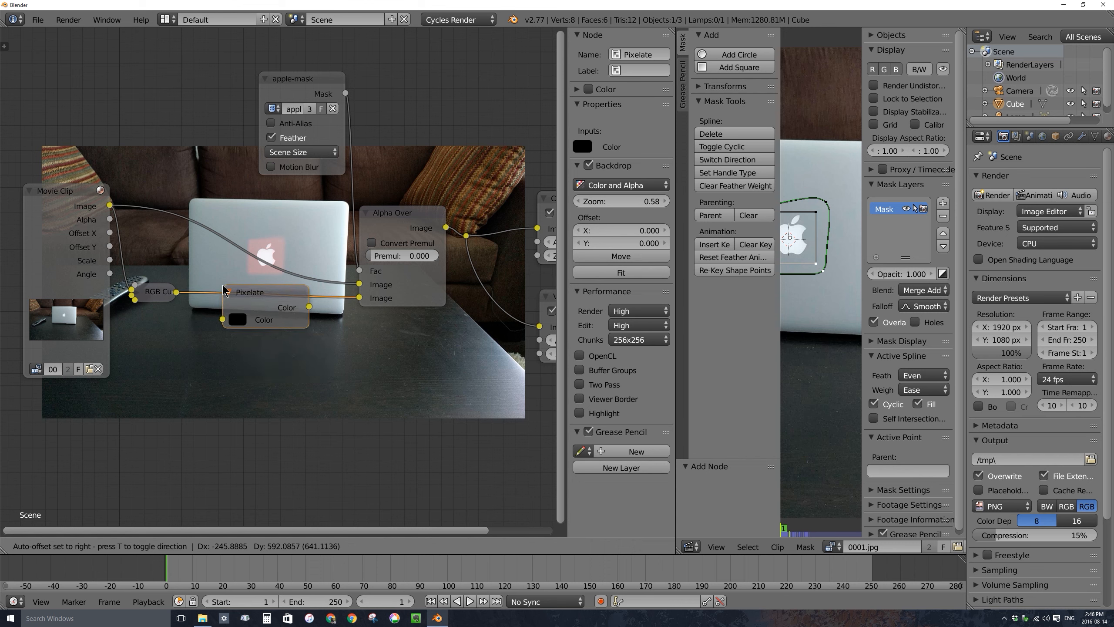
pyautogui.click(223, 294)
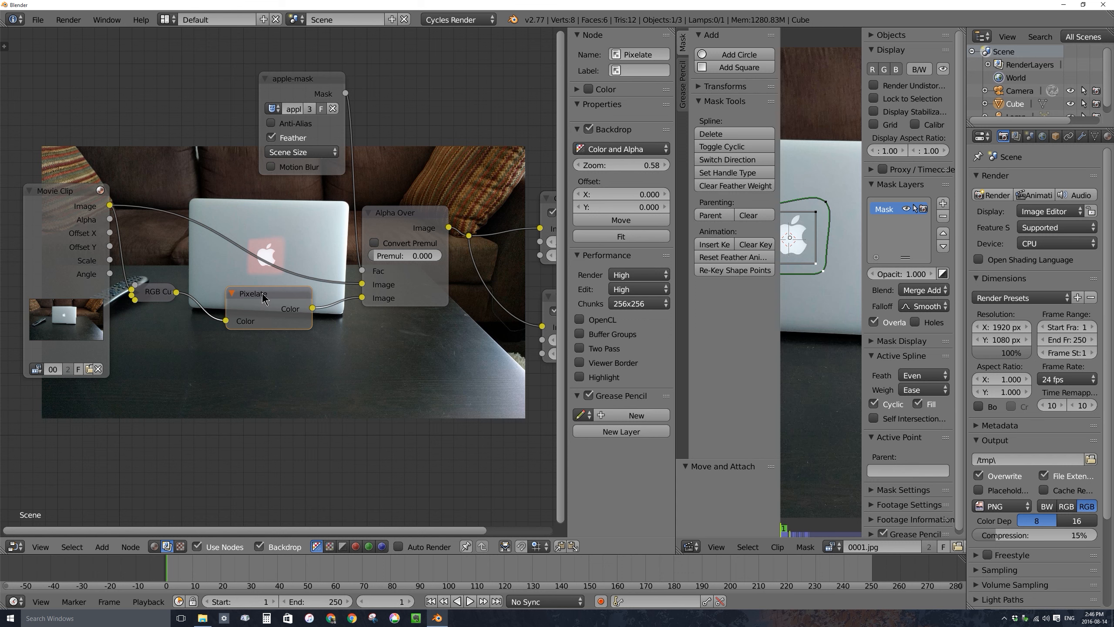
pyautogui.moveTo(262, 300); pyautogui.dragTo(247, 303)
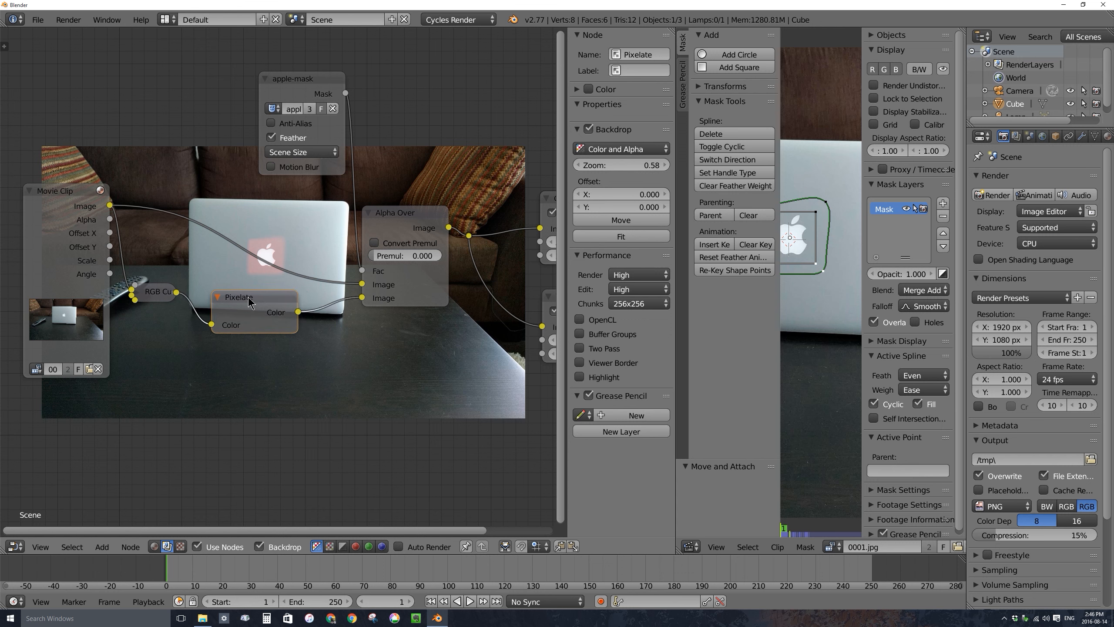